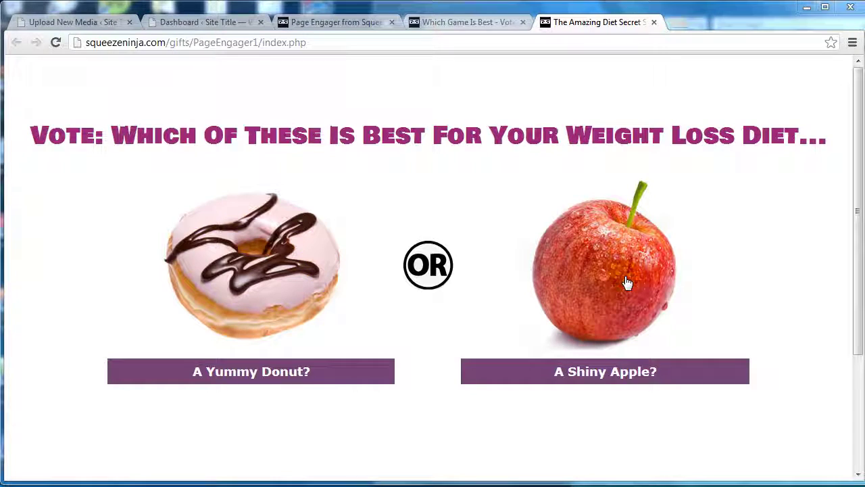
Vote for the donut in the weight loss poll and look over the opt-in page behind it.
{"action": "left_click", "coordinate": [223, 277]}
{"action": "left_click", "coordinate": [230, 274]}
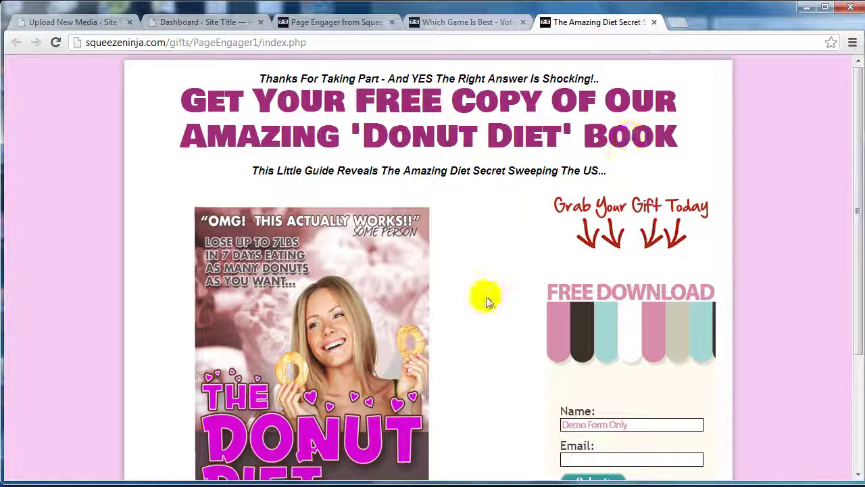
{"action": "scroll", "coordinate": [480, 332], "scroll_direction": "down", "scroll_amount": 3}
{"action": "scroll", "coordinate": [481, 332], "scroll_direction": "up", "scroll_amount": 5}
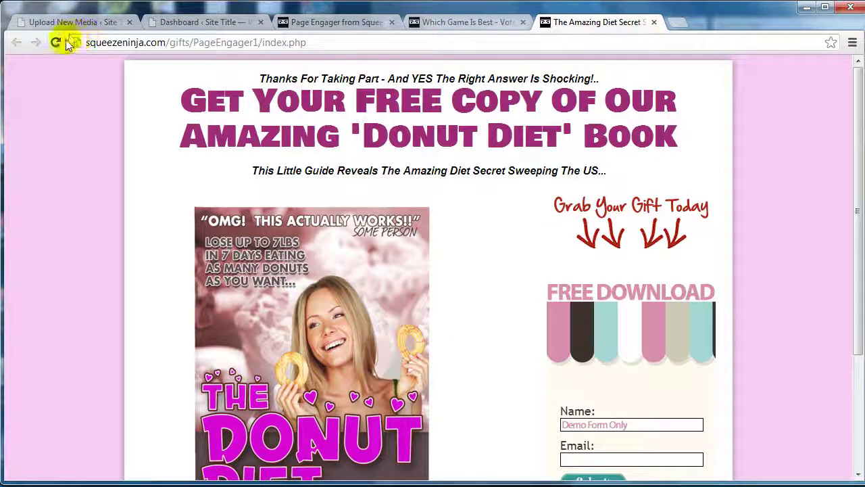
Load the diet poll from squeezeninja.com/gifts/PageEngager1/ without index.php, test the apple vote and reload the poll.
{"action": "left_click_drag", "start_coordinate": [261, 42], "coordinate": [383, 41]}
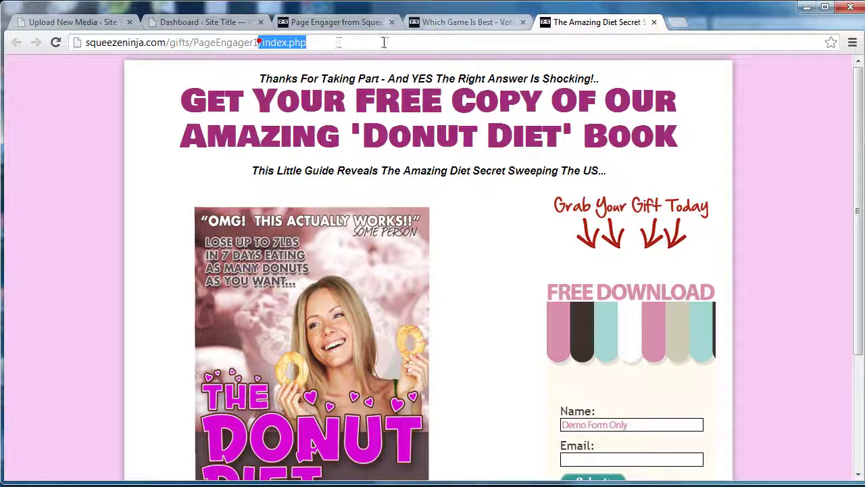
{"action": "key", "text": "BackSpace"}
{"action": "key", "text": "Return"}
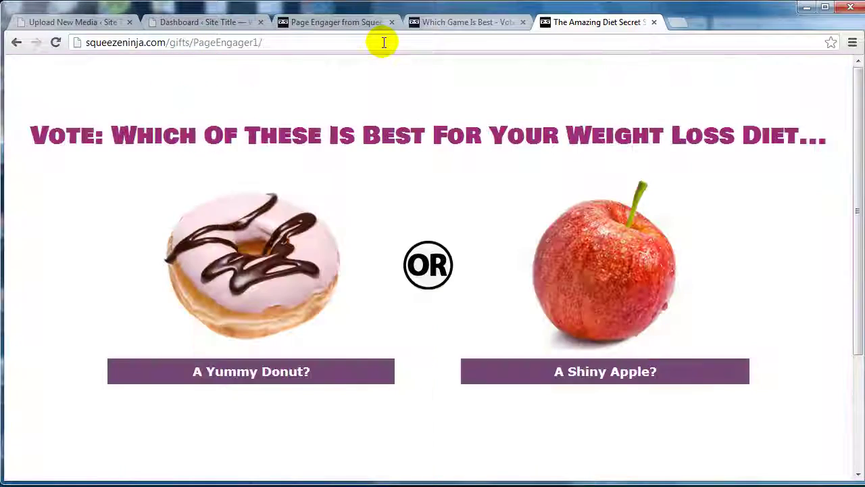
{"action": "left_click", "coordinate": [651, 262]}
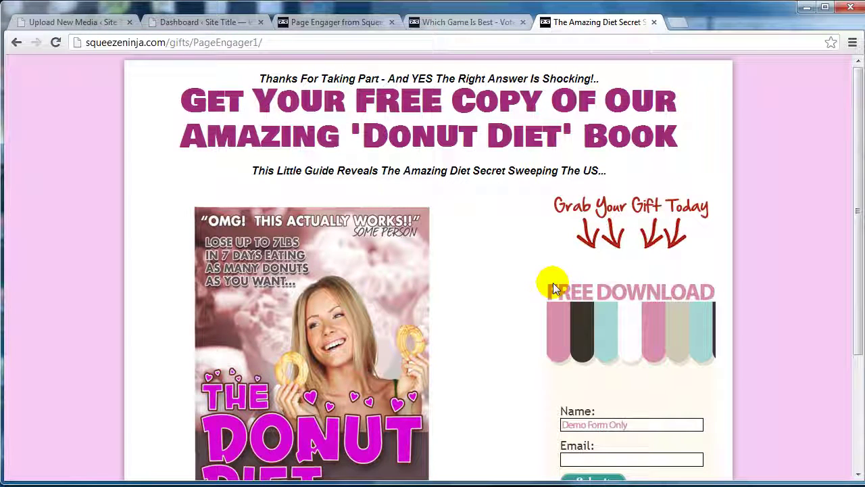
{"action": "left_click", "coordinate": [277, 41]}
{"action": "key", "text": "Return"}
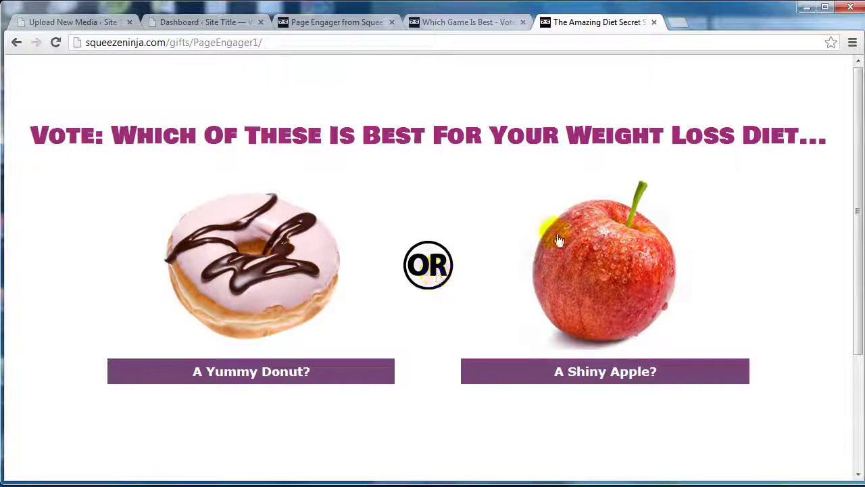
Switch to the video game poll, vote for Call of Duty and look through its opt-in page.
{"action": "left_click", "coordinate": [484, 26]}
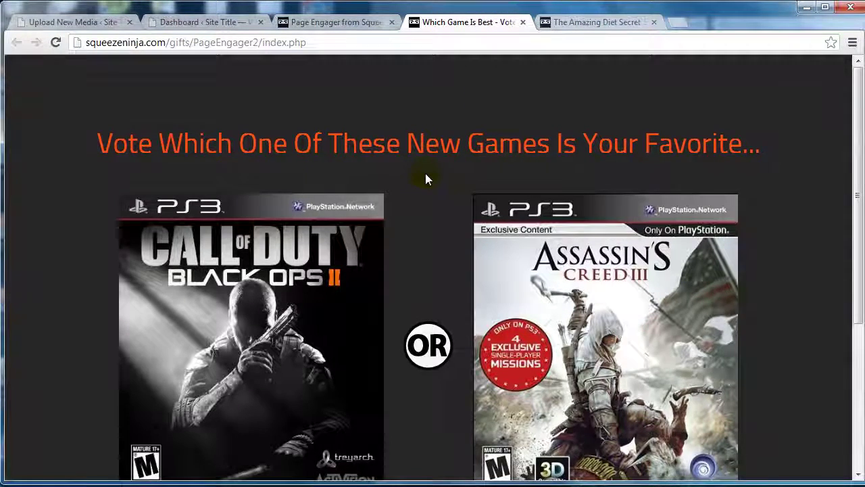
{"action": "scroll", "coordinate": [425, 175], "scroll_direction": "down", "scroll_amount": 1}
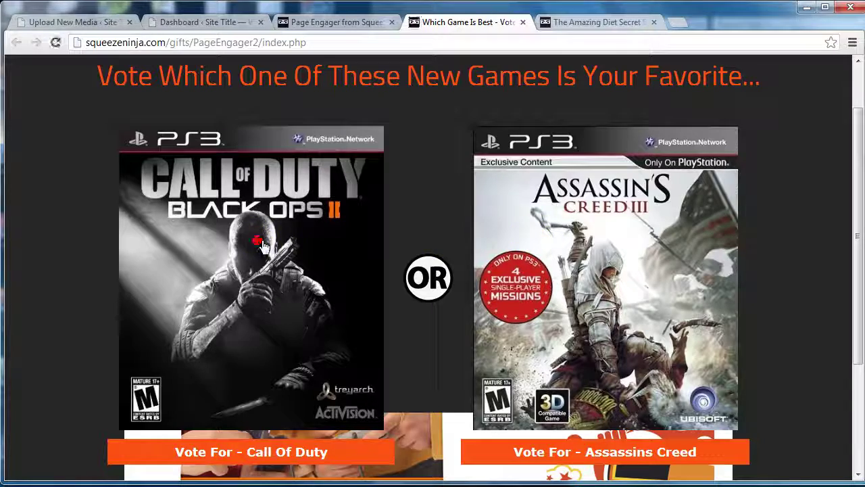
{"action": "left_click", "coordinate": [327, 247]}
{"action": "scroll", "coordinate": [326, 241], "scroll_direction": "down", "scroll_amount": 1}
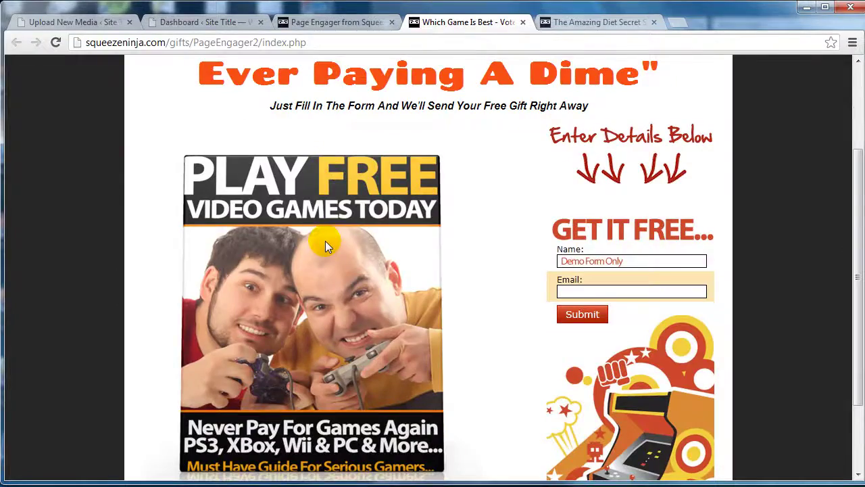
{"action": "scroll", "coordinate": [328, 228], "scroll_direction": "up", "scroll_amount": 2}
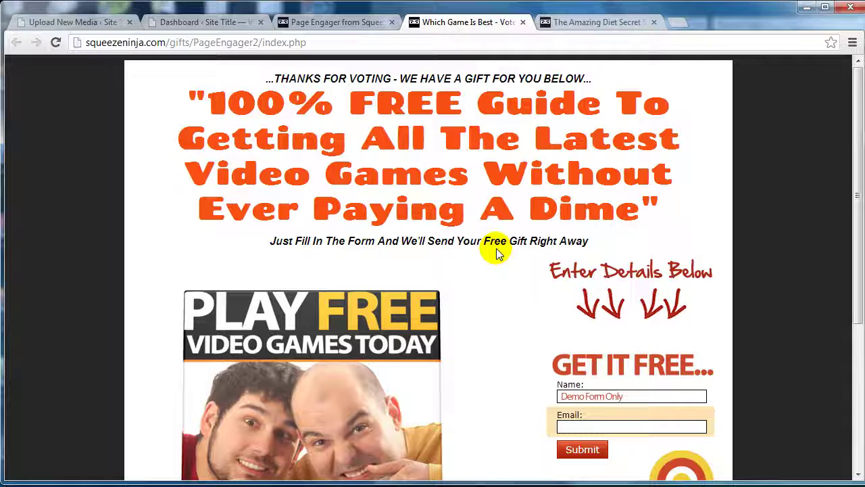
{"action": "scroll", "coordinate": [492, 301], "scroll_direction": "down", "scroll_amount": 3}
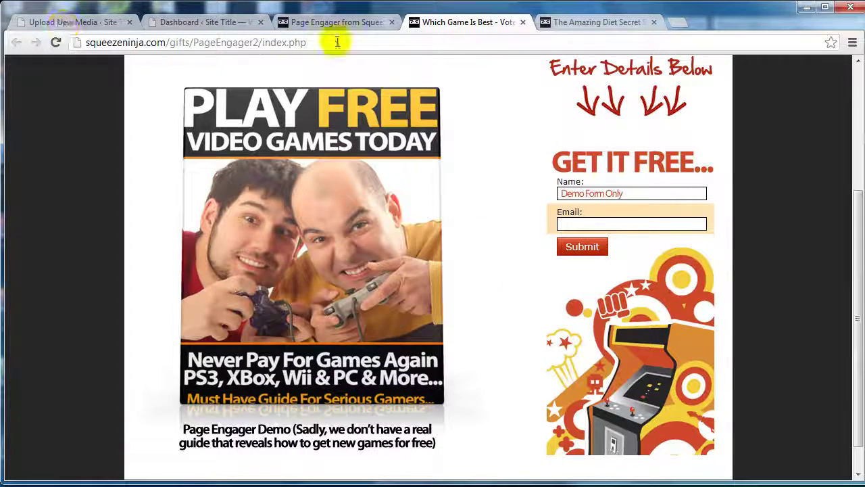
Load the game poll from squeezeninja.com/gifts/PageEngager2/ without index.php and vote for Assassin's Creed.
{"action": "left_click_drag", "start_coordinate": [258, 41], "coordinate": [394, 43]}
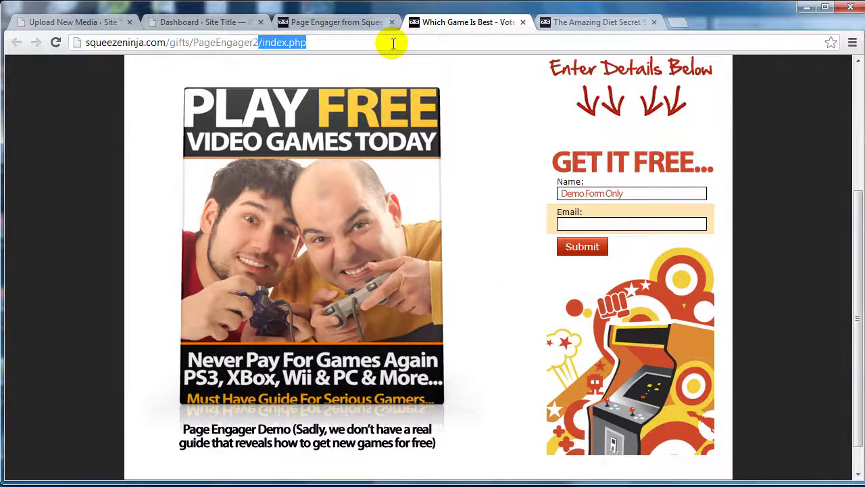
{"action": "key", "text": "BackSpace"}
{"action": "key", "text": "Return"}
{"action": "left_click", "coordinate": [601, 241]}
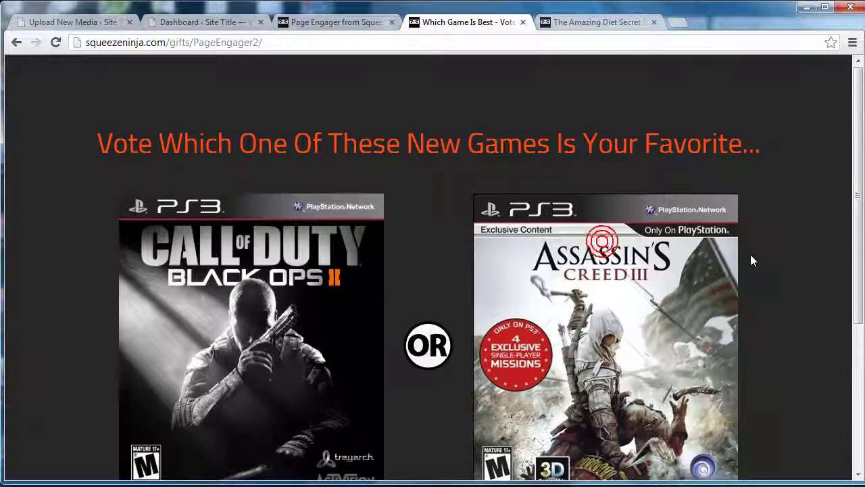
{"action": "scroll", "coordinate": [771, 250], "scroll_direction": "down", "scroll_amount": 1}
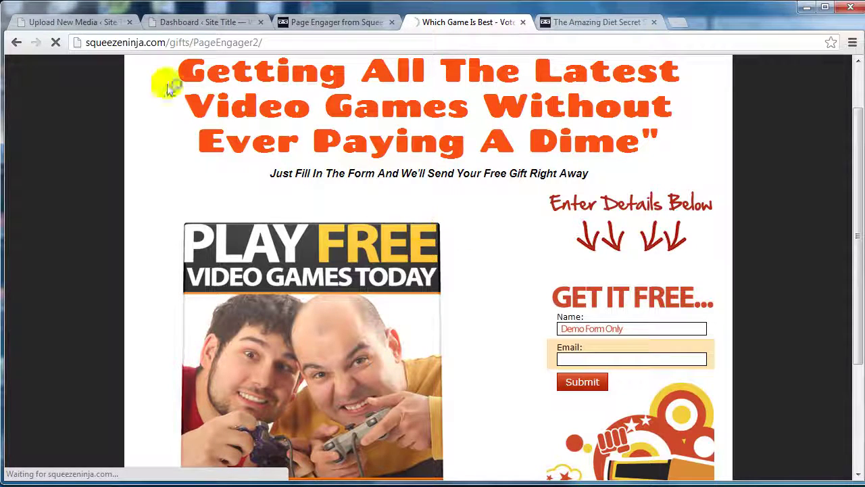
Reload the game poll and review both game images with their vote labels.
{"action": "left_click", "coordinate": [200, 43]}
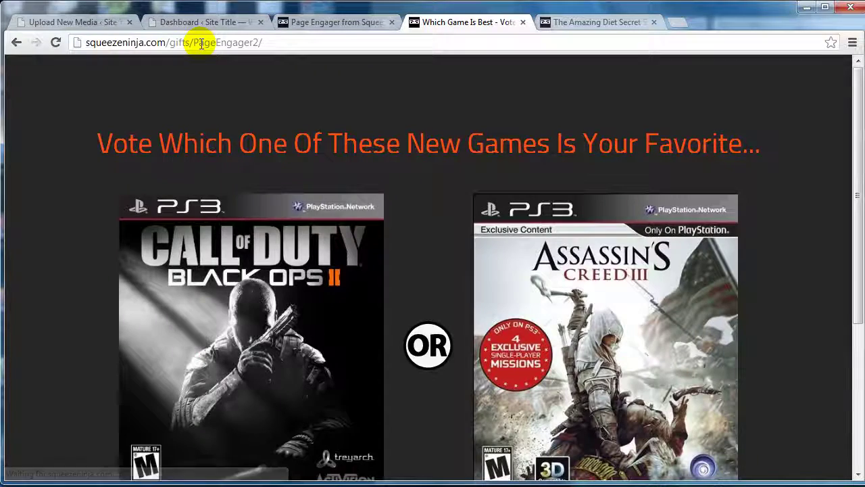
{"action": "scroll", "coordinate": [519, 235], "scroll_direction": "down", "scroll_amount": 3}
{"action": "scroll", "coordinate": [410, 237], "scroll_direction": "up", "scroll_amount": 3}
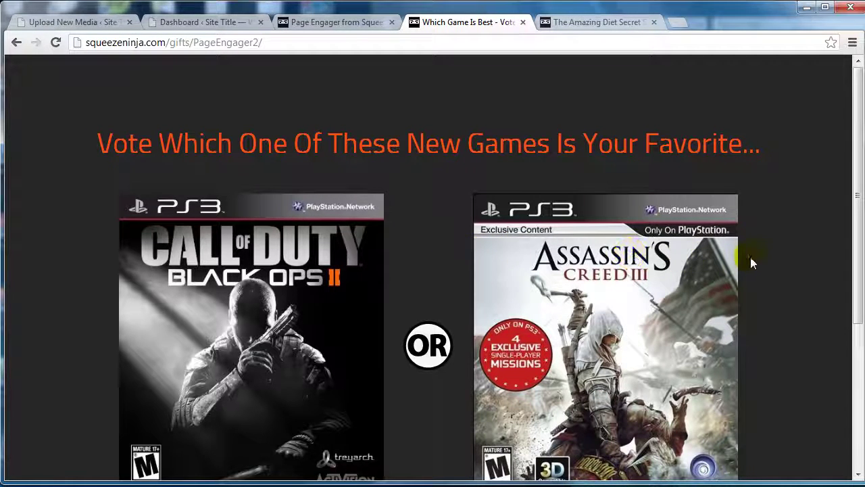
{"action": "scroll", "coordinate": [750, 260], "scroll_direction": "down", "scroll_amount": 1}
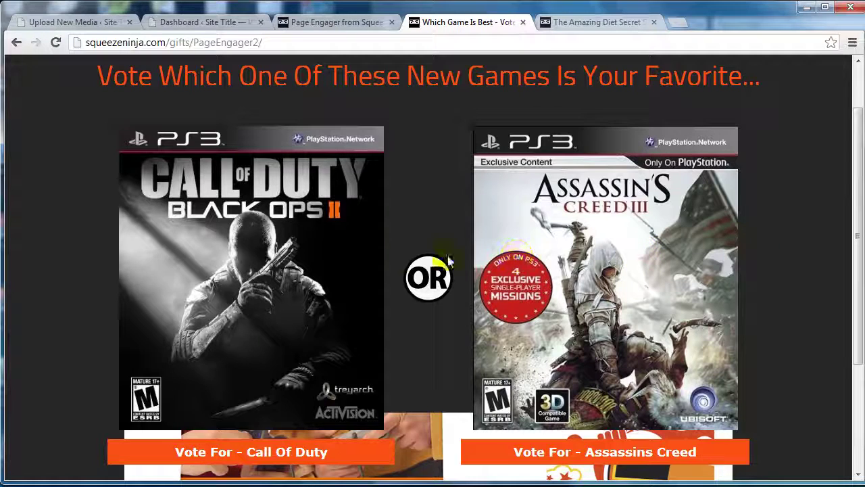
{"action": "scroll", "coordinate": [786, 266], "scroll_direction": "down", "scroll_amount": 1}
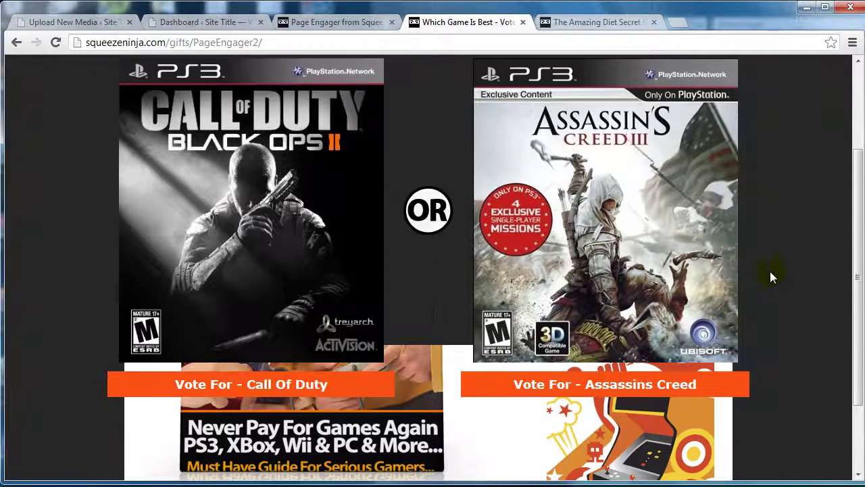
Switch to the "page" folder in Windows Explorer and show its two images as extra large icons.
{"action": "mouse_move", "coordinate": [214, 481]}
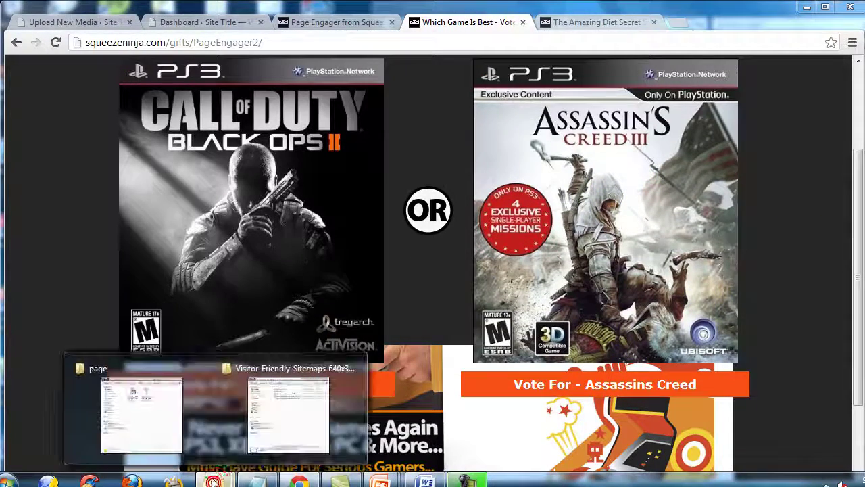
{"action": "left_click", "coordinate": [174, 426]}
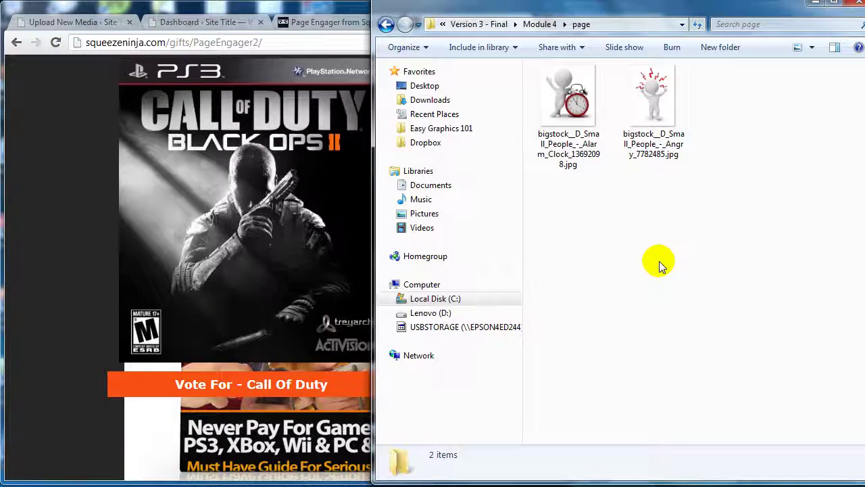
{"action": "left_click_drag", "start_coordinate": [548, 219], "coordinate": [574, 179]}
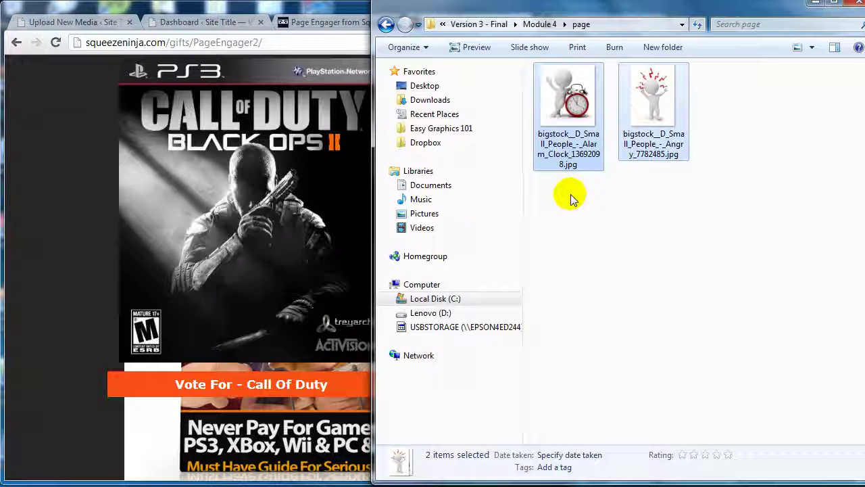
{"action": "right_click", "coordinate": [596, 216]}
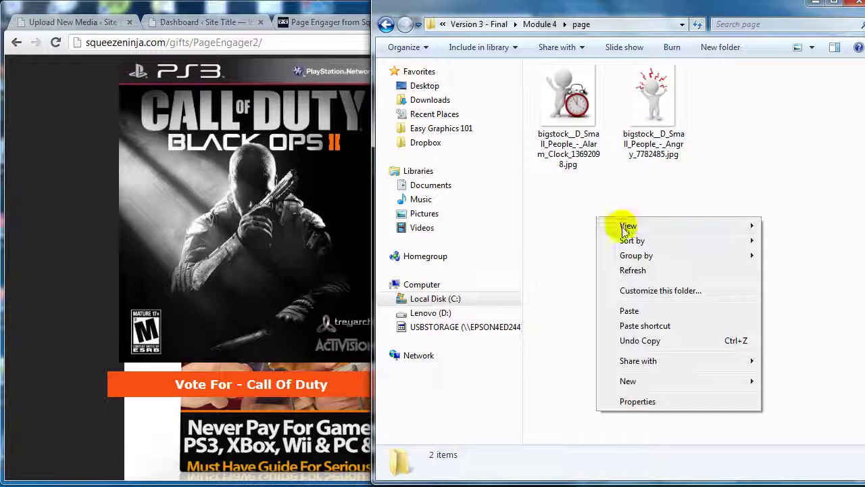
{"action": "left_click", "coordinate": [621, 226]}
{"action": "left_click", "coordinate": [771, 226]}
{"action": "left_click", "coordinate": [642, 279]}
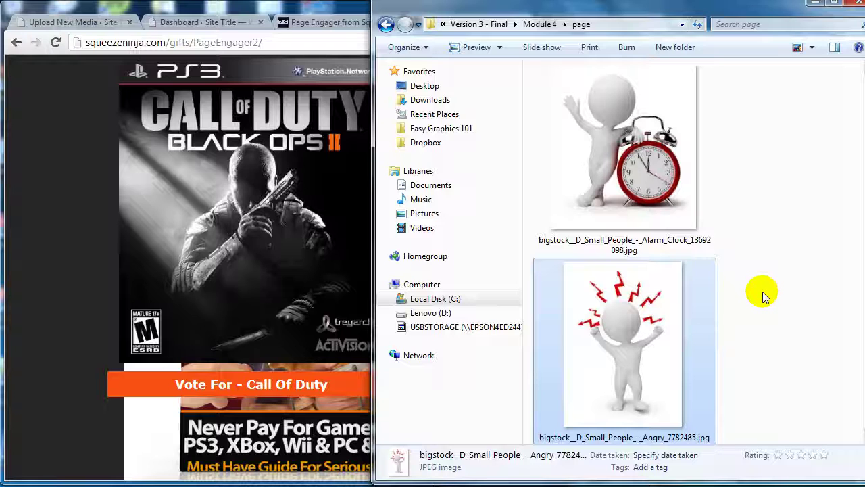
Compare the alarm clock and angry figure images as the two choices for a poll.
{"action": "left_click", "coordinate": [673, 196]}
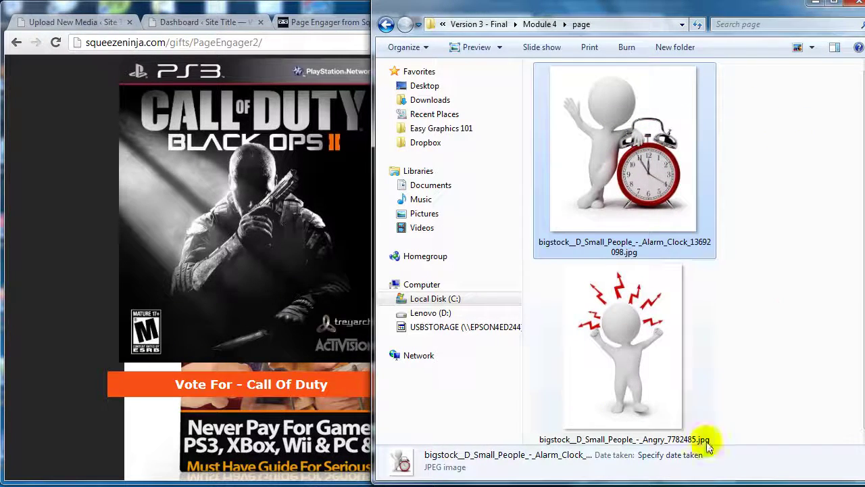
{"action": "left_click", "coordinate": [658, 293]}
{"action": "left_click", "coordinate": [657, 182]}
{"action": "left_click", "coordinate": [644, 319]}
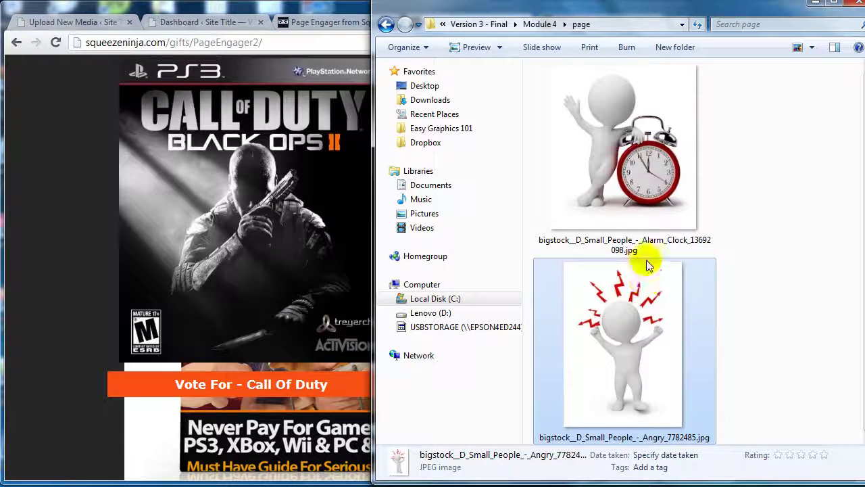
{"action": "left_click", "coordinate": [650, 216]}
{"action": "left_click", "coordinate": [646, 317]}
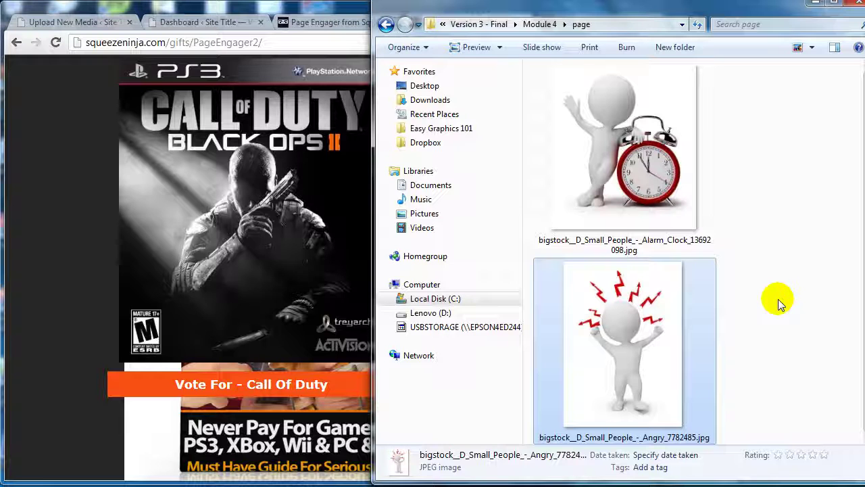
{"action": "left_click", "coordinate": [778, 299]}
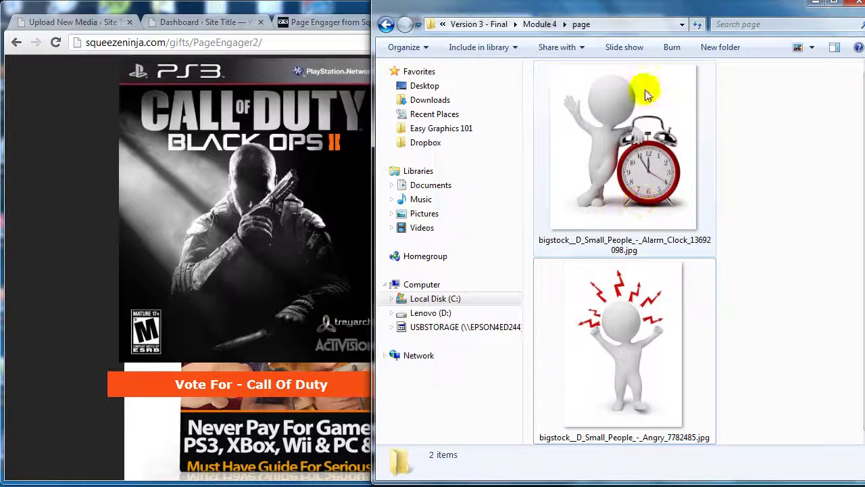
Look at the game poll in the browser again and bring the "page" image folder back in front of it.
{"action": "mouse_move", "coordinate": [659, 10]}
{"action": "left_mouse_down"}
{"action": "mouse_move", "coordinate": [413, 10]}
{"action": "mouse_move", "coordinate": [651, 10]}
{"action": "left_mouse_up"}
{"action": "left_click", "coordinate": [104, 188]}
{"action": "scroll", "coordinate": [71, 210], "scroll_direction": "up", "scroll_amount": 2}
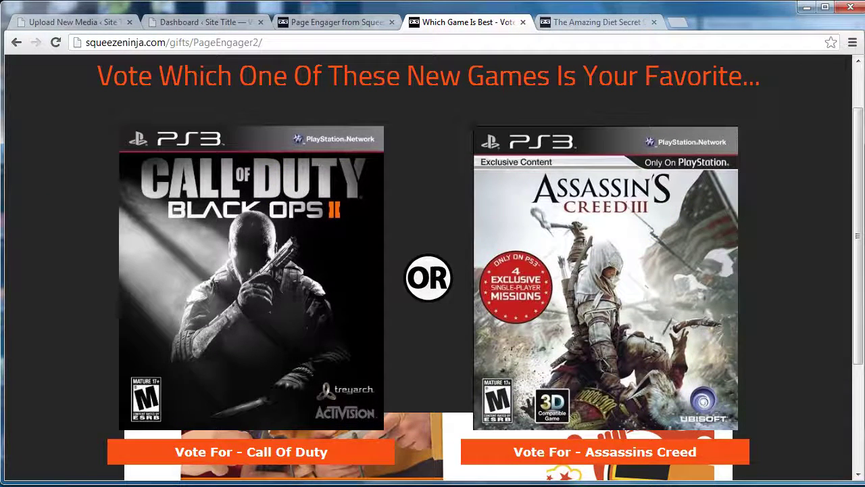
{"action": "mouse_move", "coordinate": [213, 479]}
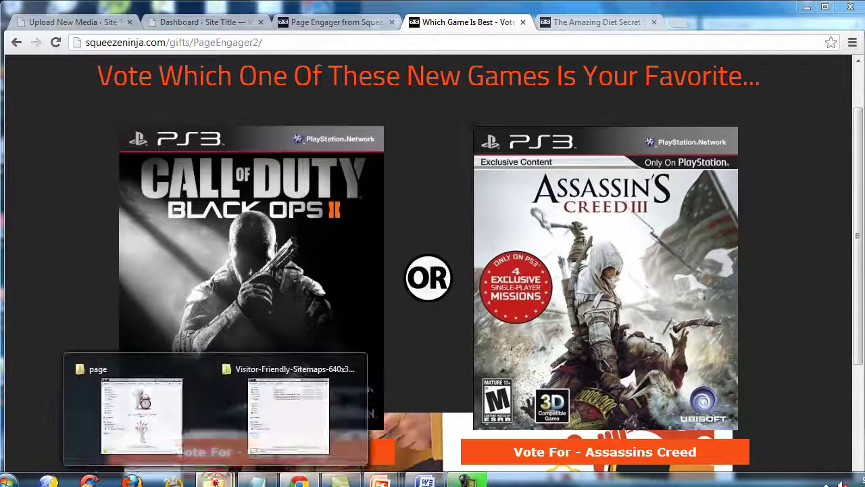
{"action": "left_click", "coordinate": [162, 416]}
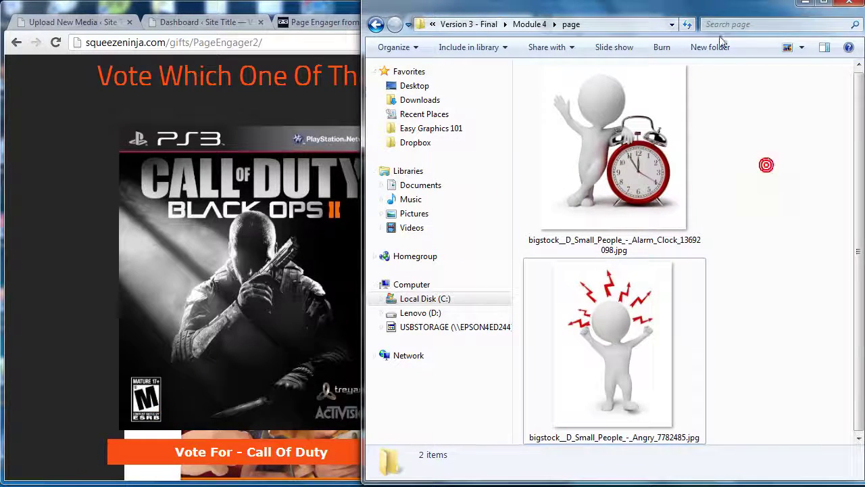
{"action": "left_click_drag", "start_coordinate": [720, 12], "coordinate": [698, 6]}
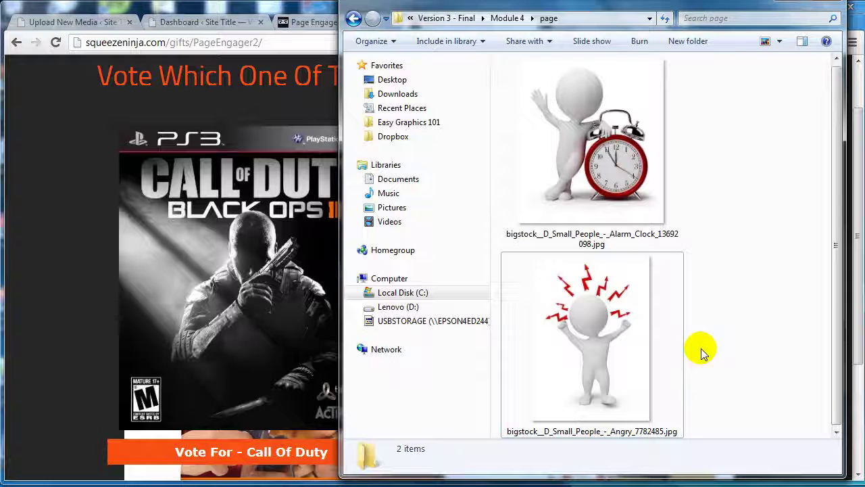
Switch to the WordPad document with the poll text and move it and the image folder window apart.
{"action": "key", "text": "alt+Tab"}
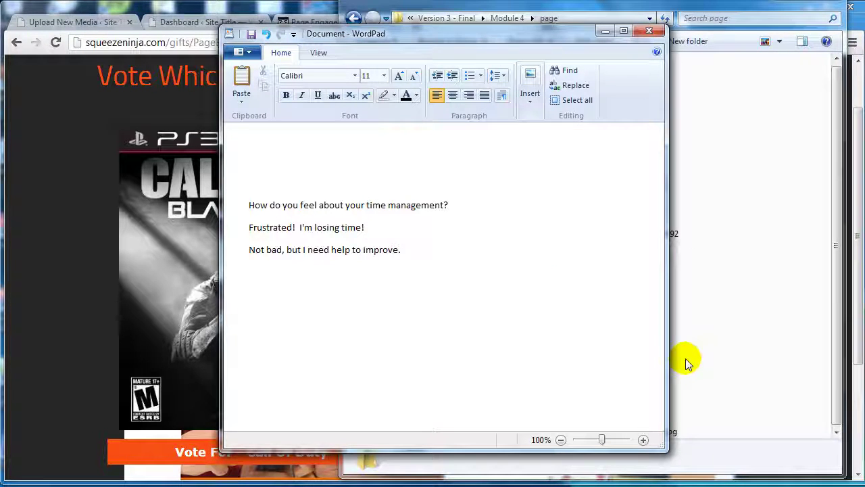
{"action": "left_click_drag", "start_coordinate": [546, 34], "coordinate": [752, 26]}
{"action": "left_click_drag", "start_coordinate": [573, 5], "coordinate": [321, 7]}
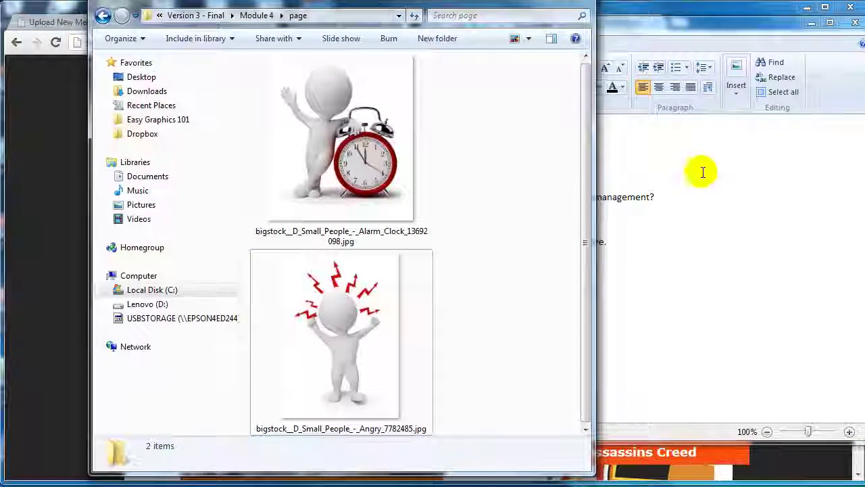
Bring the WordPad document to the front and review the answers "Frustrated! I'm losing time!" and "Not bad, but I need help to improve.".
{"action": "left_click", "coordinate": [705, 232]}
{"action": "left_click_drag", "start_coordinate": [571, 219], "coordinate": [464, 224]}
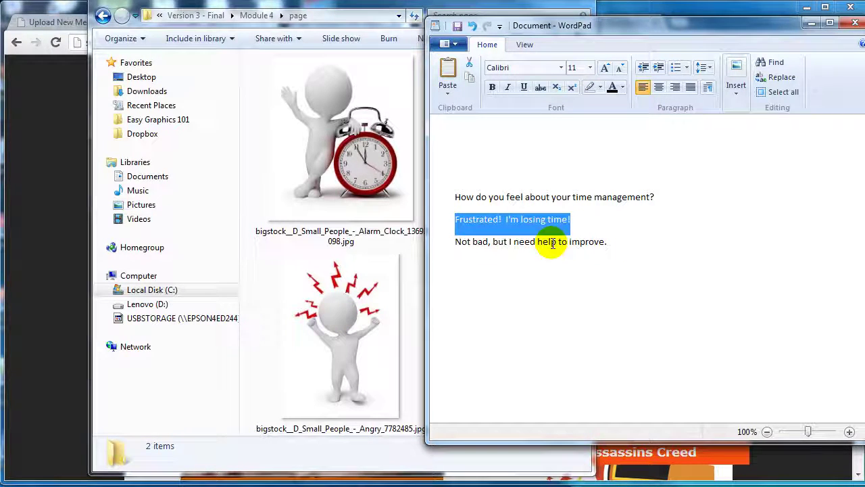
{"action": "left_click", "coordinate": [624, 243]}
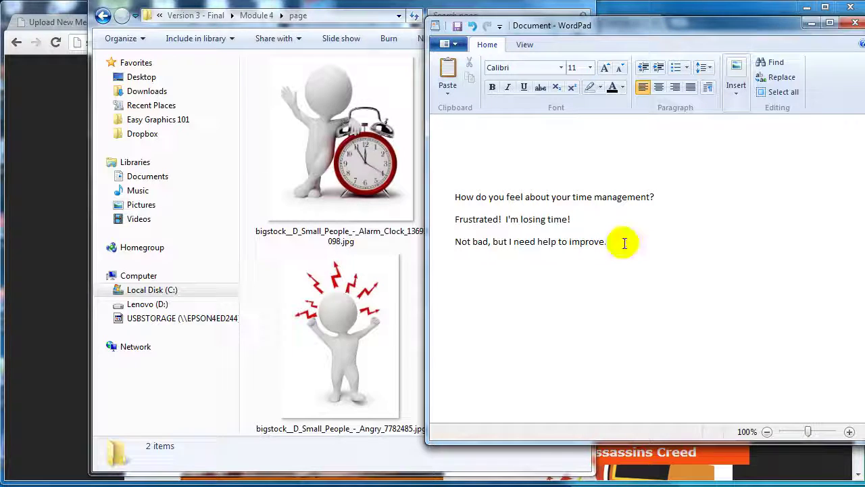
Highlight the two answer lines in the WordPad document, move its window aside and bring the "page" folder to the front.
{"action": "left_click", "coordinate": [558, 197]}
{"action": "left_click", "coordinate": [551, 219]}
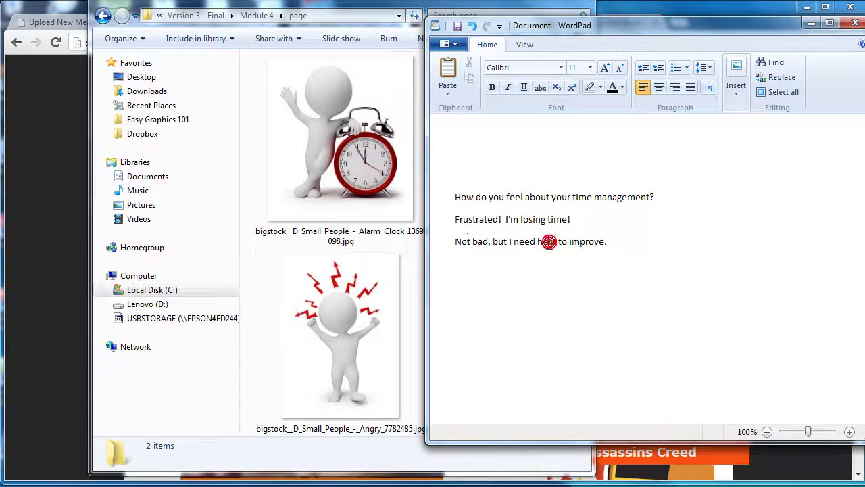
{"action": "left_click_drag", "start_coordinate": [457, 219], "coordinate": [672, 242]}
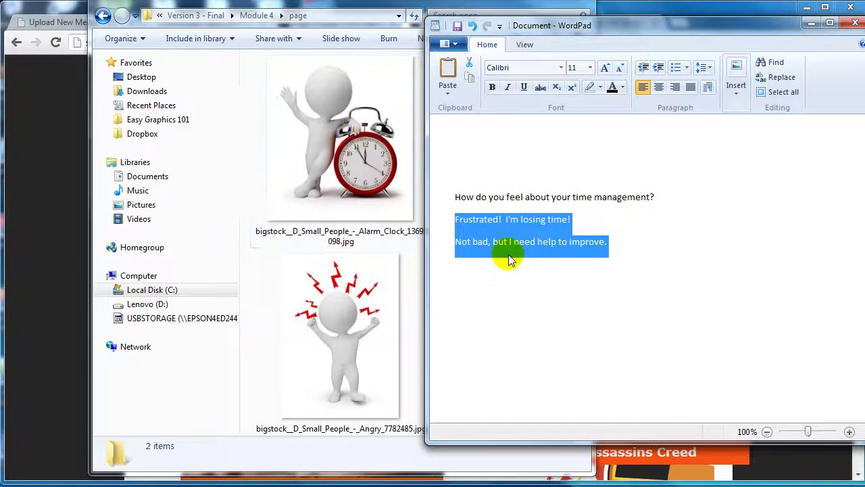
{"action": "left_click_drag", "start_coordinate": [565, 32], "coordinate": [656, 25]}
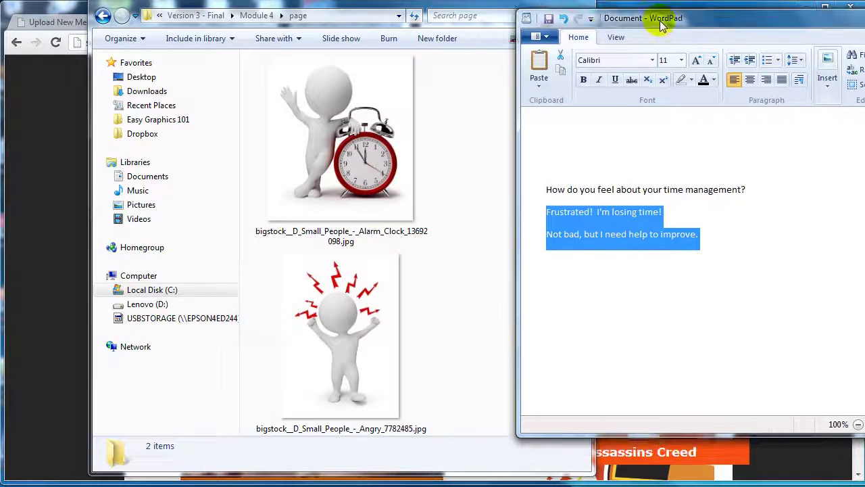
{"action": "left_click", "coordinate": [461, 127]}
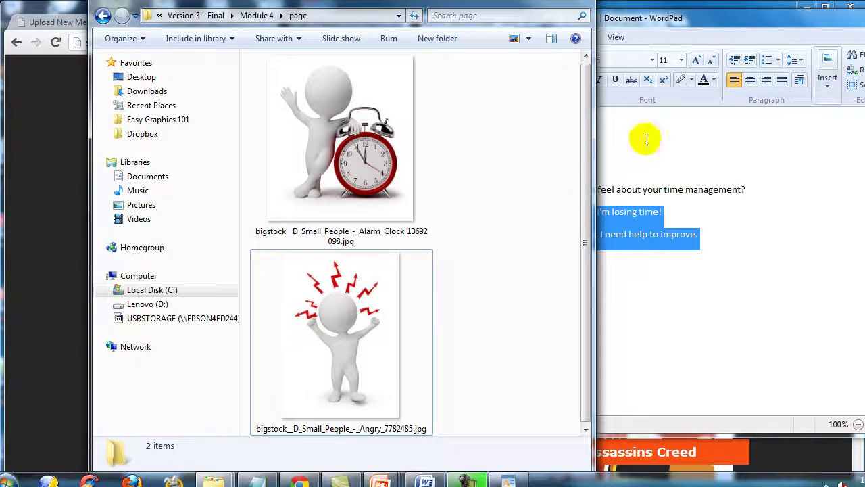
Switch to the browser, go to google.com and search for "Kompozer".
{"action": "left_click", "coordinate": [42, 114]}
{"action": "left_click", "coordinate": [141, 43]}
{"action": "type", "text": "google.com"}
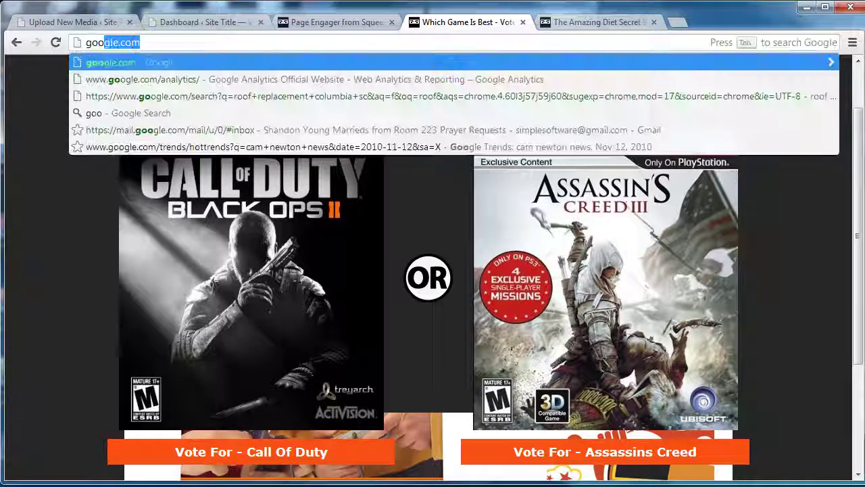
{"action": "key", "text": "Return"}
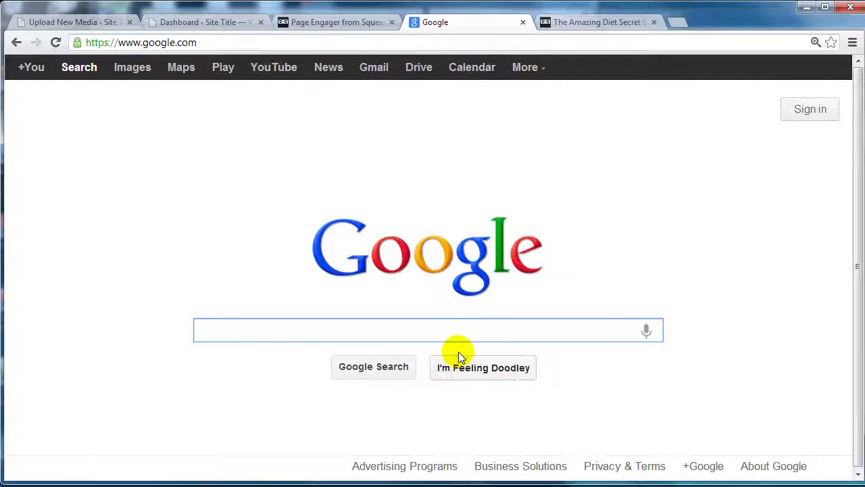
{"action": "type", "text": "Kompozer"}
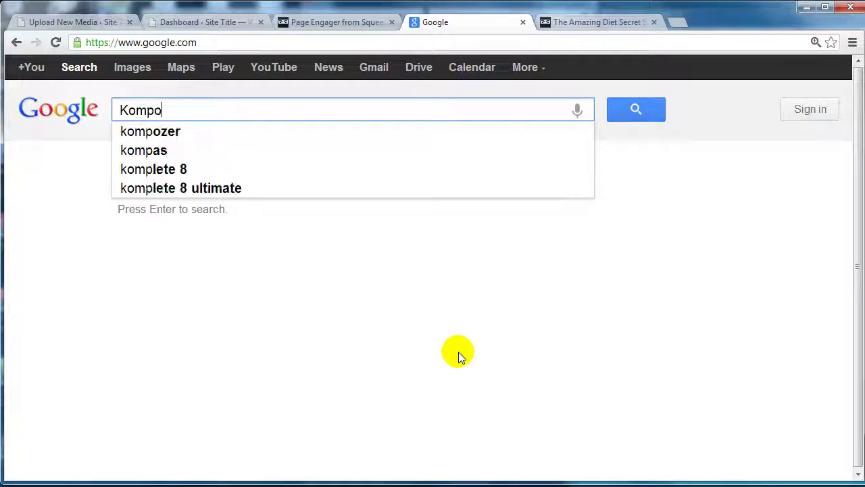
{"action": "key", "text": "Return"}
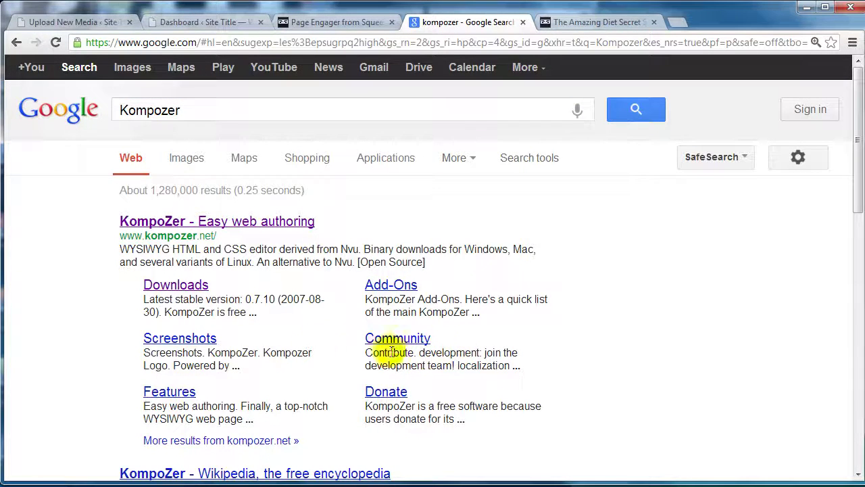
Open the KompoZer website from the search results and look over the Windows download options on its Downloads page.
{"action": "left_click", "coordinate": [265, 225]}
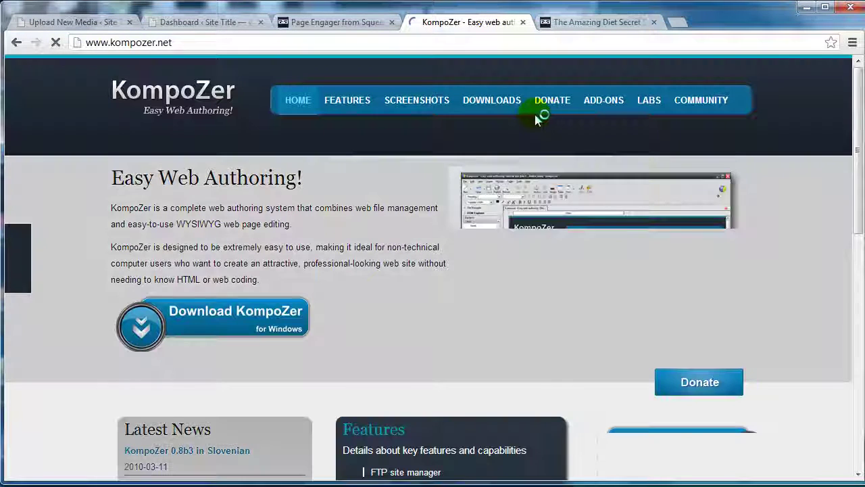
{"action": "left_click", "coordinate": [500, 101]}
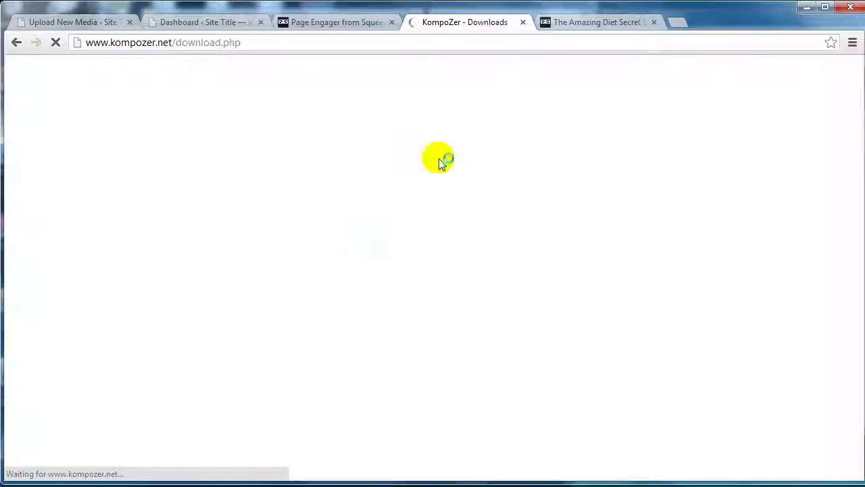
{"action": "scroll", "coordinate": [365, 260], "scroll_direction": "down", "scroll_amount": 6}
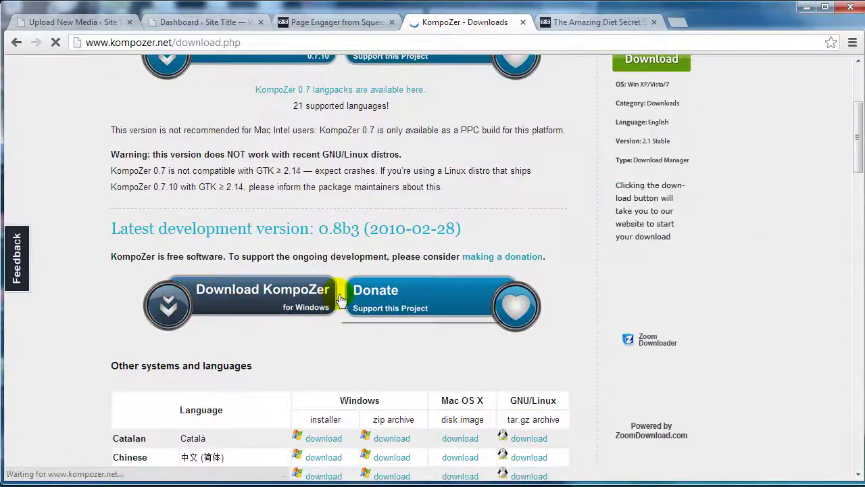
{"action": "scroll", "coordinate": [560, 283], "scroll_direction": "up", "scroll_amount": 3}
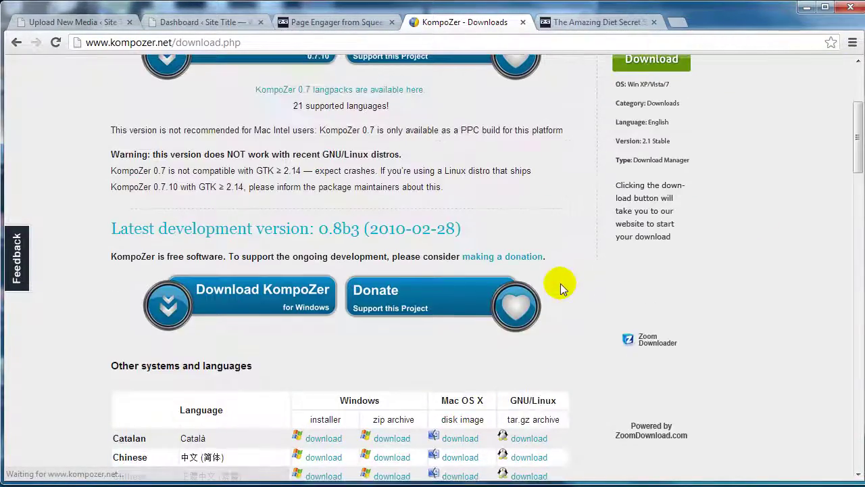
{"action": "scroll", "coordinate": [561, 284], "scroll_direction": "up", "scroll_amount": 2}
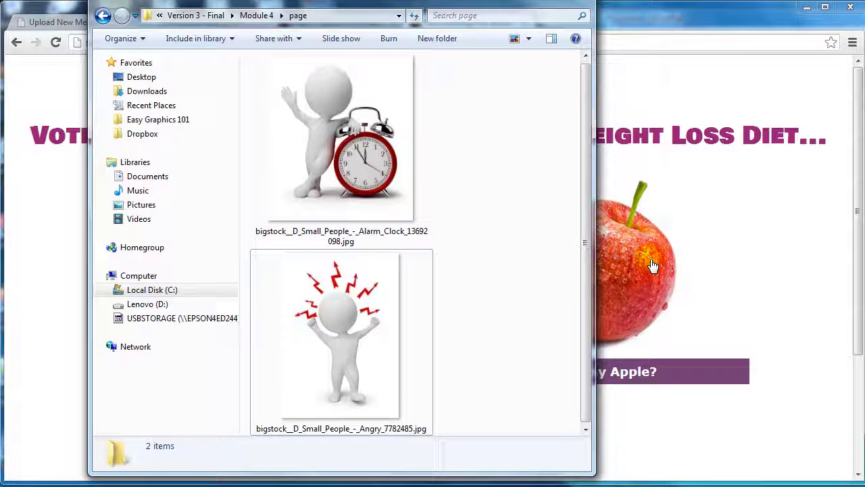
Look over the alarm clock and angry figure images in the "page" folder.
{"action": "left_click", "coordinate": [481, 144]}
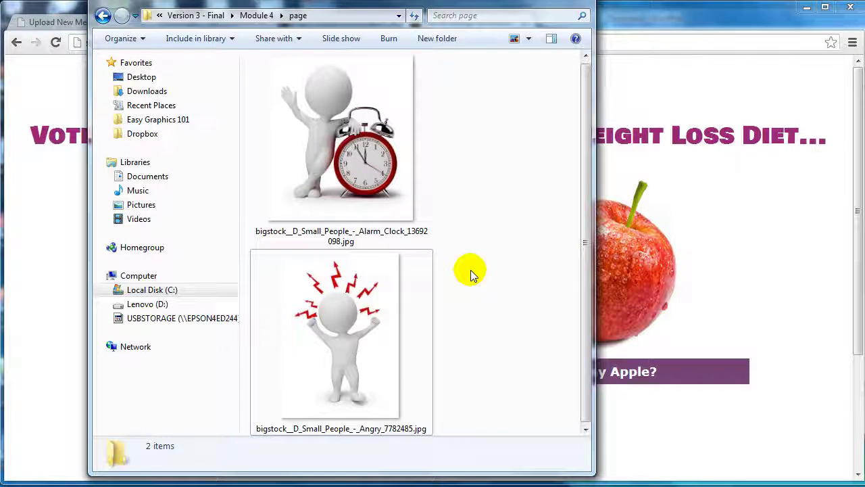
{"action": "left_click", "coordinate": [406, 202]}
{"action": "left_click", "coordinate": [400, 273]}
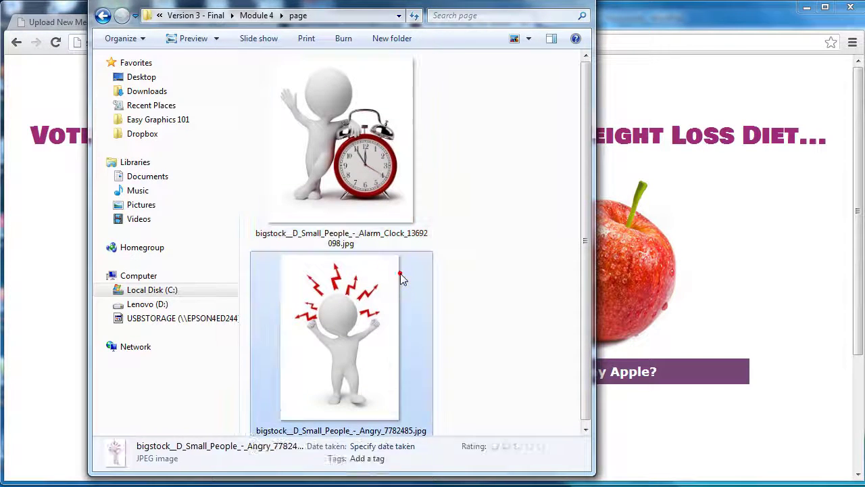
{"action": "left_click", "coordinate": [476, 252]}
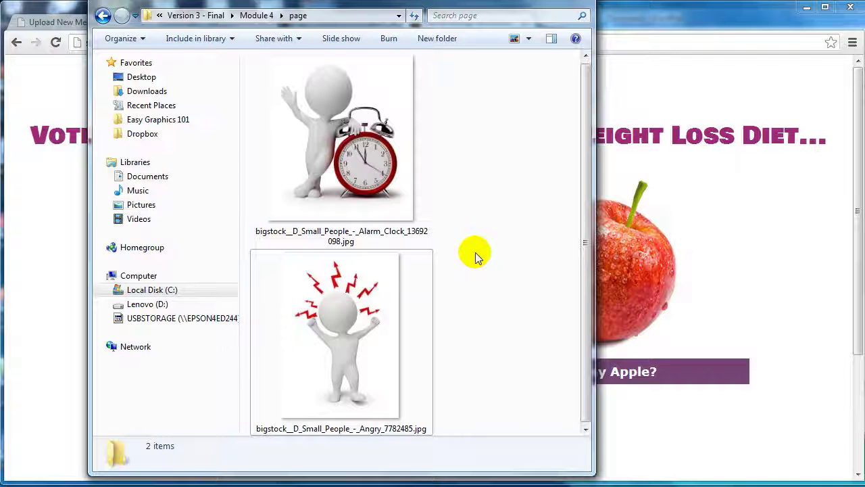
Create a new text document in the "page" folder and rename it index.html, accepting the changed file extension.
{"action": "right_click", "coordinate": [475, 253]}
{"action": "mouse_move", "coordinate": [518, 415]}
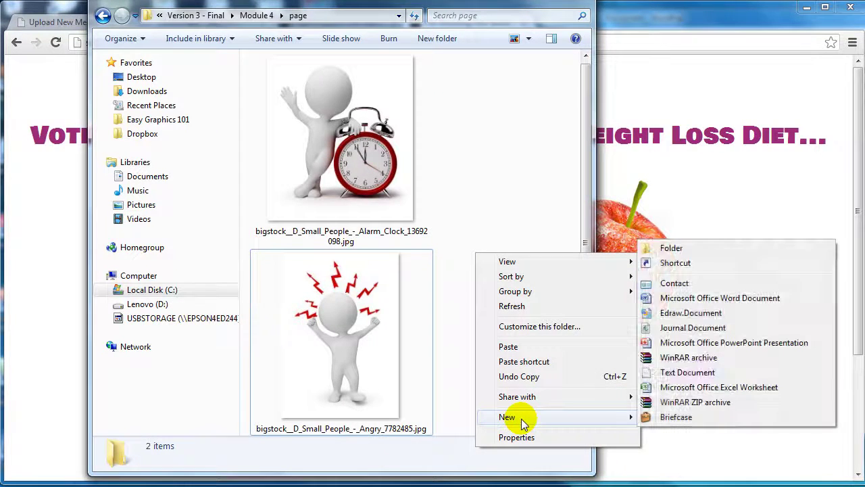
{"action": "left_click", "coordinate": [660, 373]}
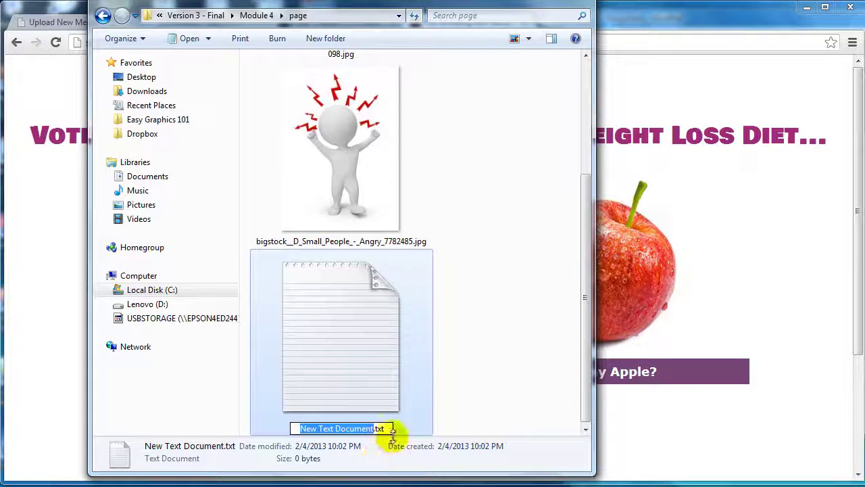
{"action": "left_click_drag", "start_coordinate": [390, 428], "coordinate": [290, 426]}
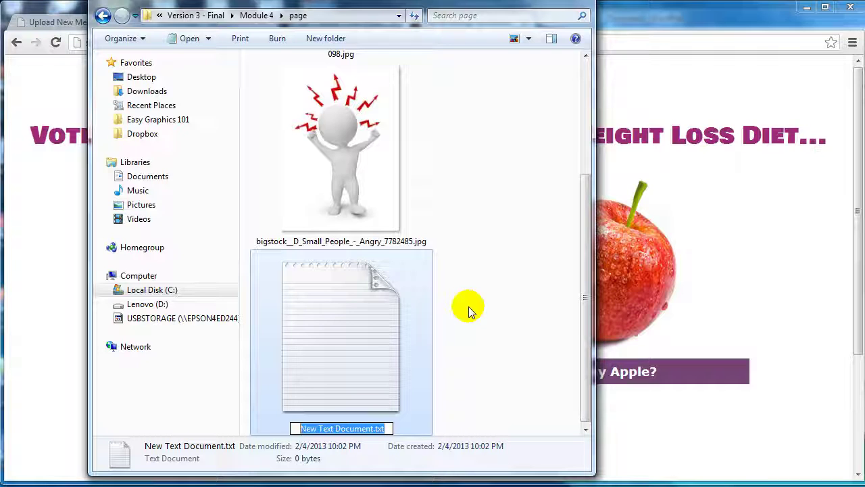
{"action": "left_click_drag", "start_coordinate": [390, 428], "coordinate": [232, 429]}
{"action": "type", "text": "index.html"}
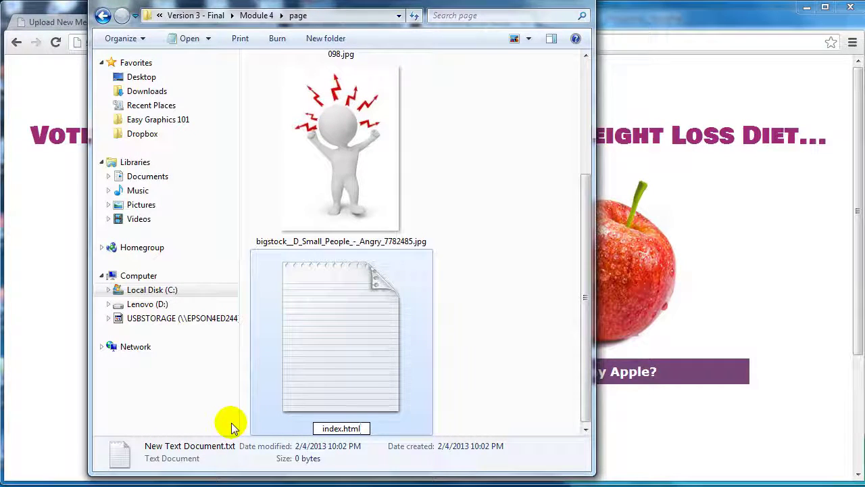
{"action": "key", "text": "Return"}
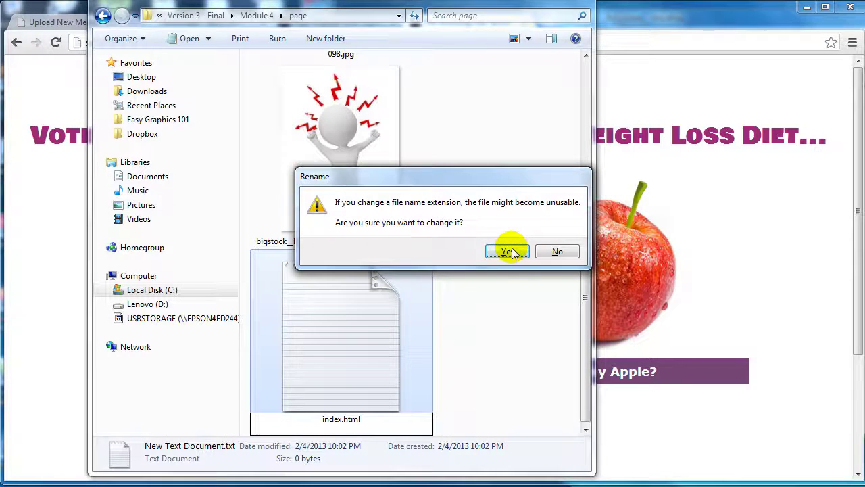
{"action": "left_click", "coordinate": [508, 251]}
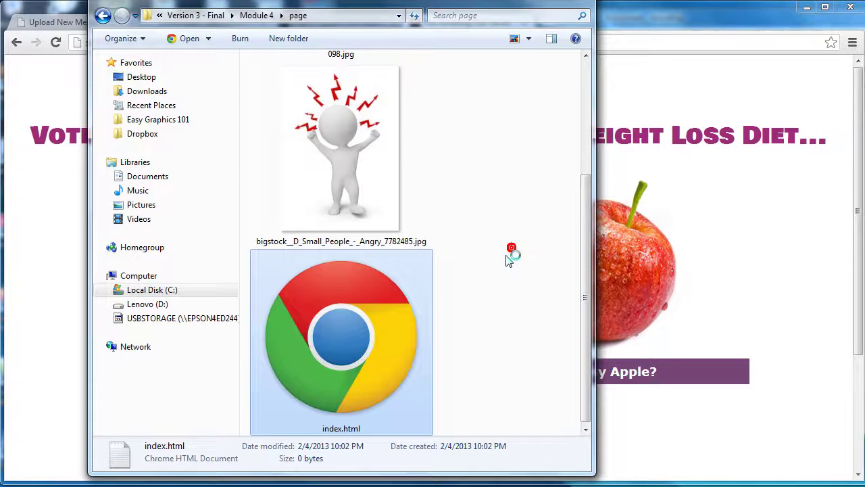
Open index.html from the "page" folder with Composer (KompoZer) for editing.
{"action": "right_click", "coordinate": [343, 321]}
{"action": "mouse_move", "coordinate": [414, 89]}
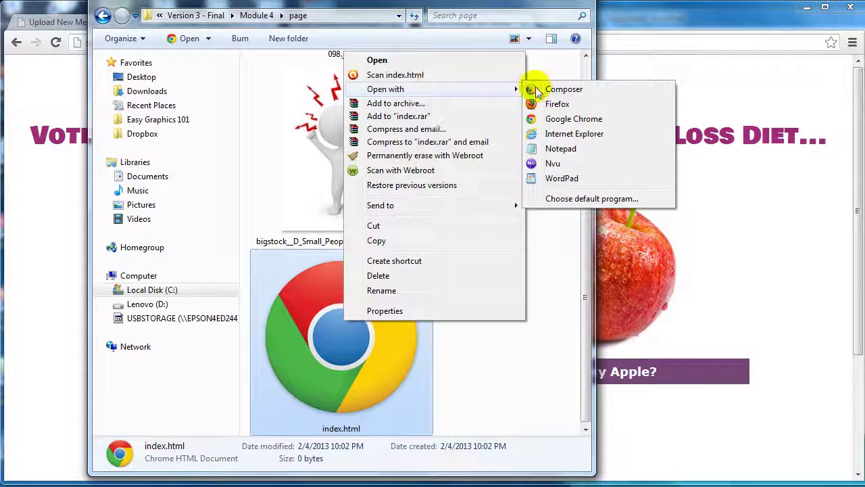
{"action": "left_click", "coordinate": [536, 91]}
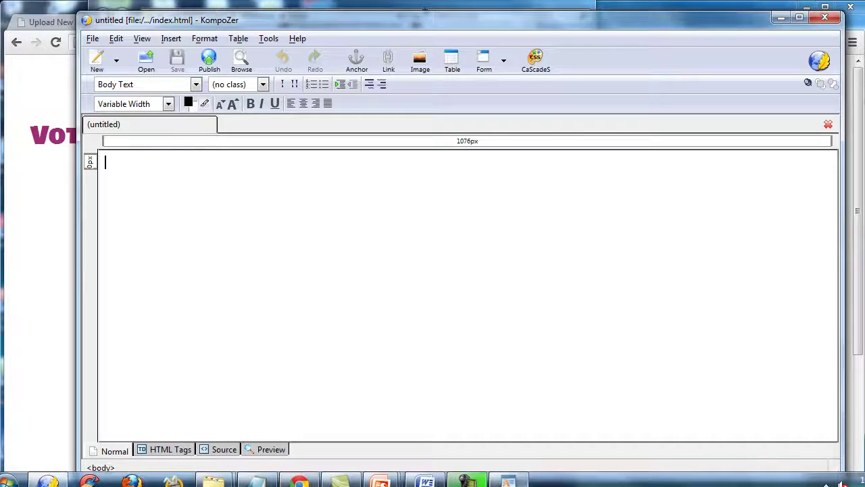
Copy the question "How do you feel about your time management?" from WordPad and paste it centred at the start of the KompoZer page.
{"action": "left_click", "coordinate": [519, 481]}
{"action": "left_click_drag", "start_coordinate": [769, 192], "coordinate": [546, 189]}
{"action": "key", "text": "ctrl+c"}
{"action": "left_click", "coordinate": [338, 193]}
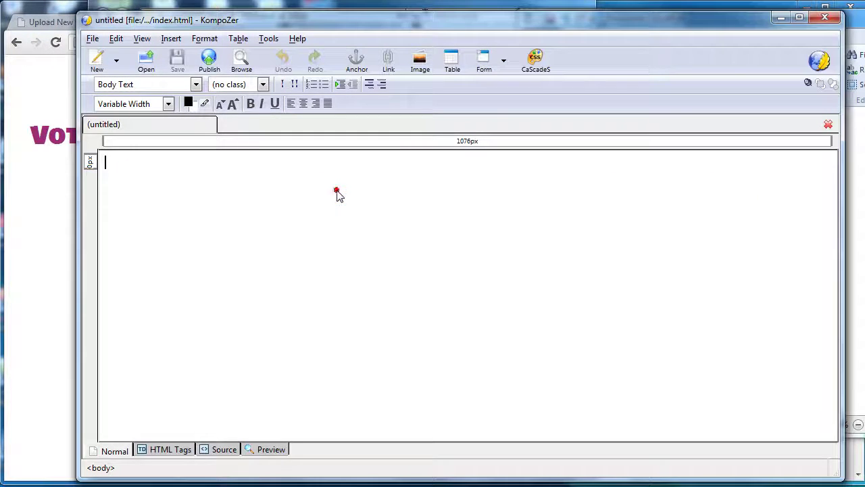
{"action": "left_click", "coordinate": [303, 104]}
{"action": "key", "text": "ctrl+v"}
Leave blank lines below the question and add the placeholder line "[image 1] OR [image 2]", followed by a new line.
{"action": "key", "text": "Return"}
{"action": "key", "text": "Return"}
{"action": "key", "text": "Return"}
{"action": "key", "text": "Return"}
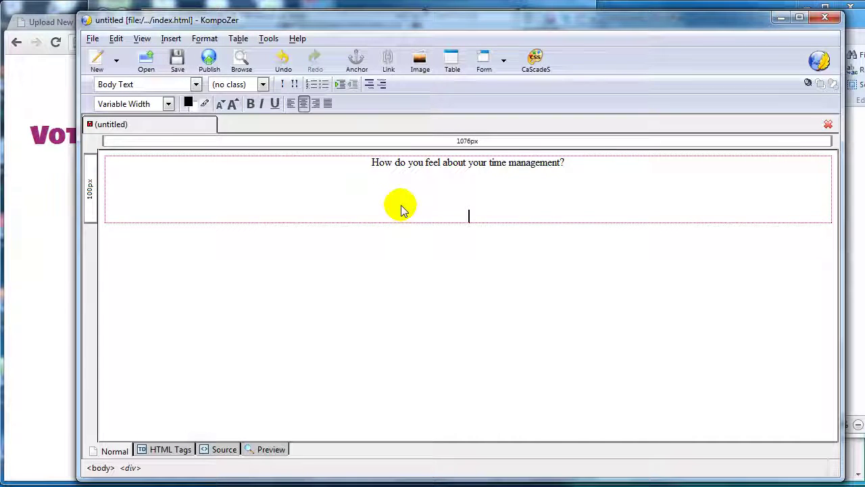
{"action": "type", "text": "[]"}
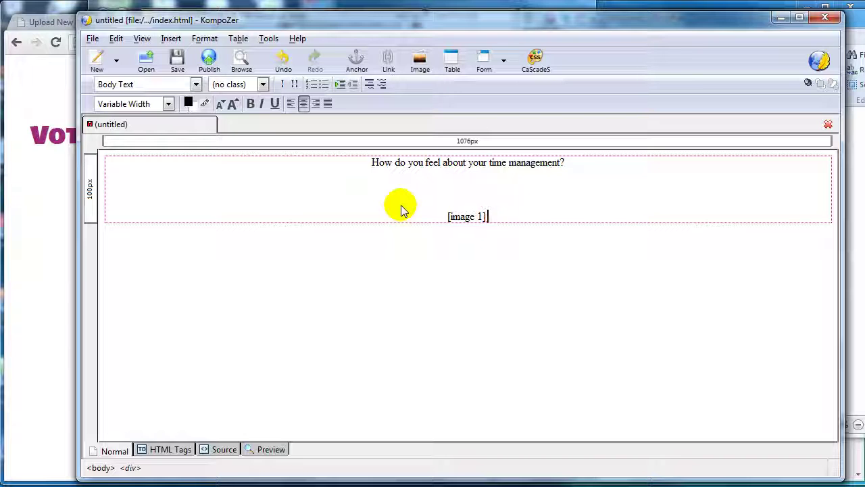
{"action": "type", "text": "OR"}
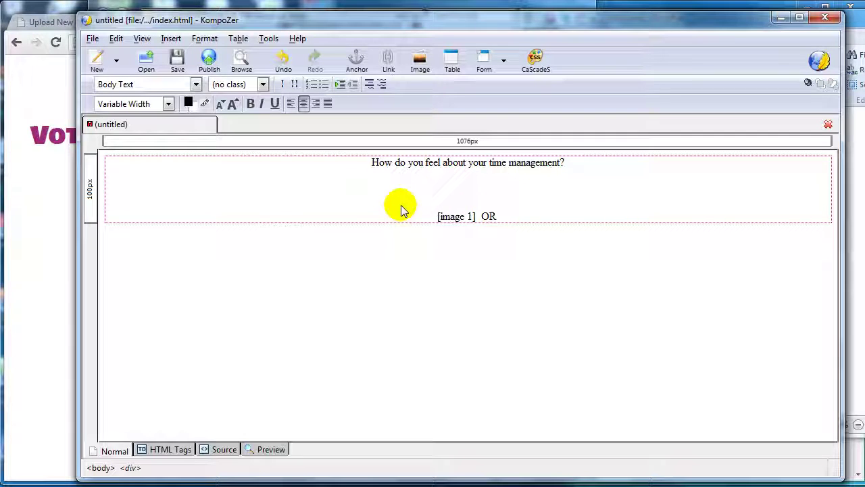
{"action": "type", "text": " [image 2]"}
{"action": "key", "text": "Return"}
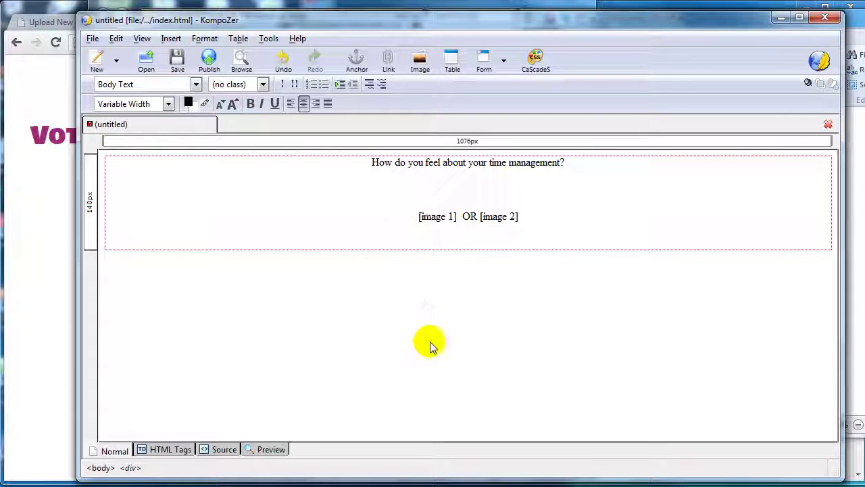
Select the "[image 1]" placeholder, check the "page" folder that holds the images, and minimize the folder to return to KompoZer.
{"action": "left_click_drag", "start_coordinate": [416, 216], "coordinate": [458, 216]}
{"action": "mouse_move", "coordinate": [398, 485]}
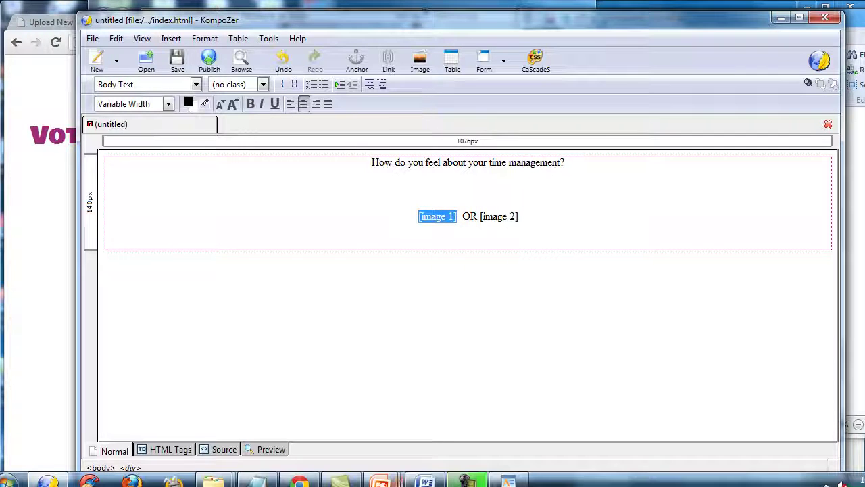
{"action": "mouse_move", "coordinate": [226, 479]}
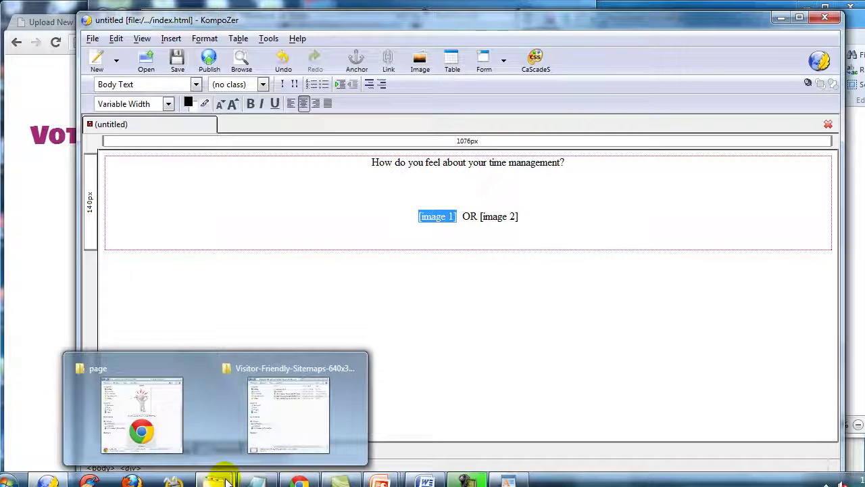
{"action": "left_click", "coordinate": [156, 409]}
{"action": "left_click", "coordinate": [365, 28]}
{"action": "left_click", "coordinate": [522, 132]}
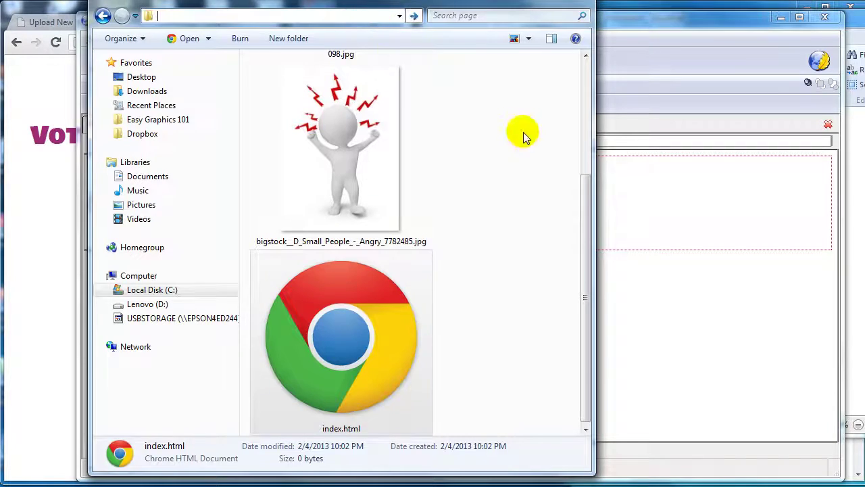
{"action": "left_click_drag", "start_coordinate": [419, 1], "coordinate": [588, 65]}
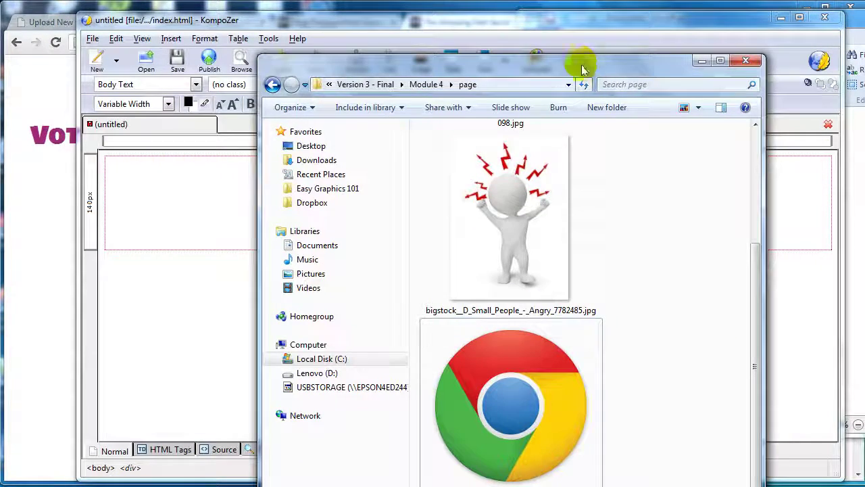
{"action": "left_click", "coordinate": [702, 61]}
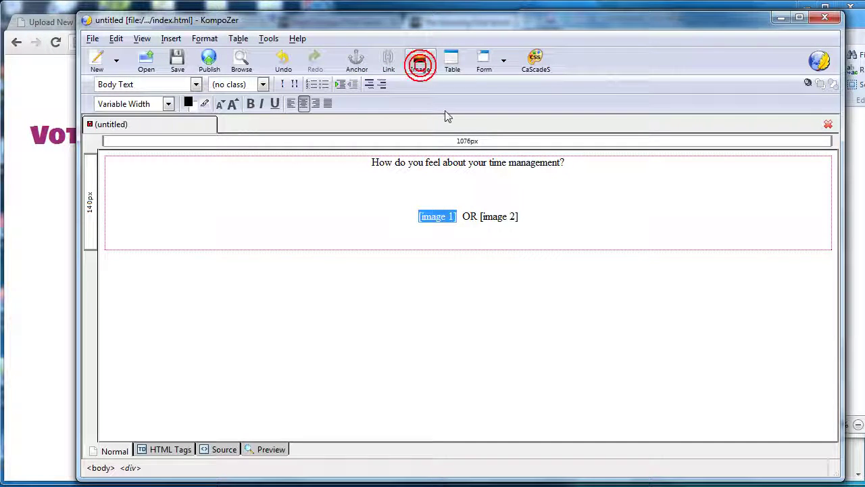
Choose bigstock__D_Small_People_-_Angry_7782485.jpg from the "page" folder as the image replacing the "[image 1]" placeholder, without alternate text.
{"action": "left_click", "coordinate": [420, 61]}
{"action": "left_click", "coordinate": [298, 240]}
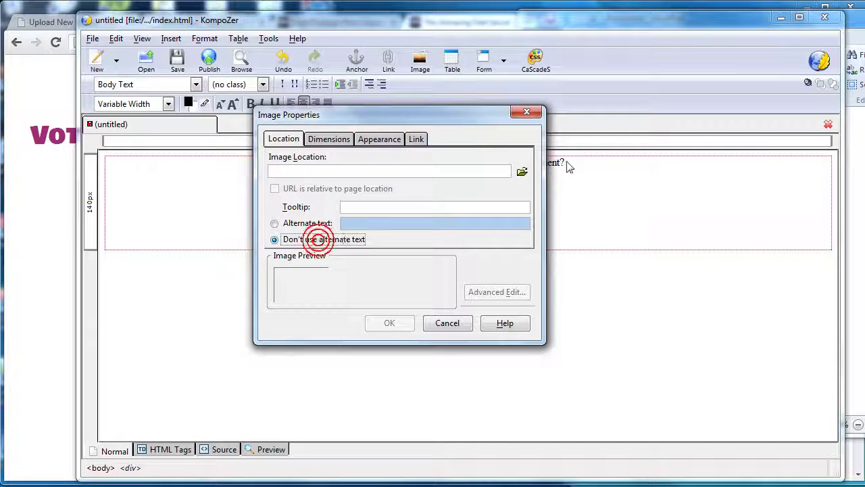
{"action": "left_click", "coordinate": [524, 171]}
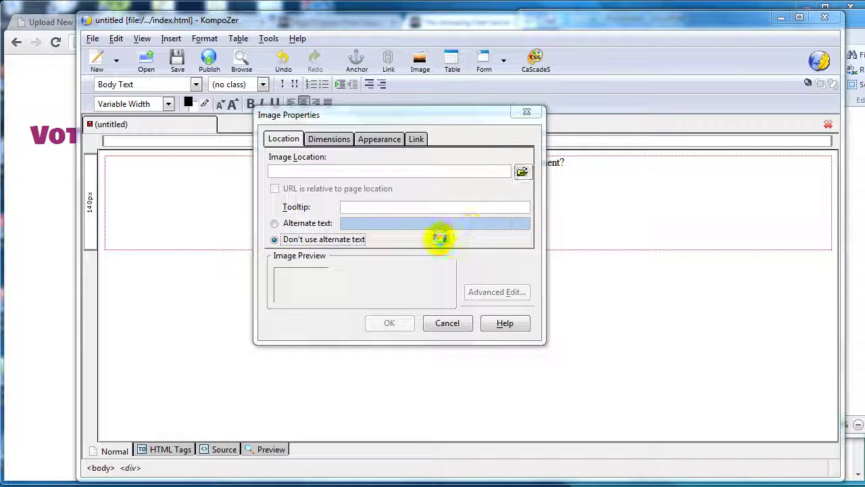
{"action": "type", "text": "C:\\Business\\Joint Ventures\\Jeremy and Smart\\Version 3 - Final\\Module 4\\page"}
{"action": "left_click", "coordinate": [605, 427]}
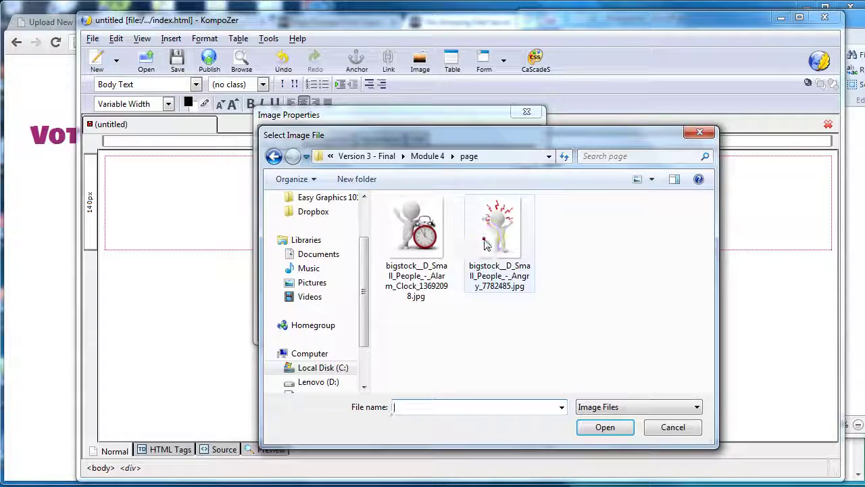
{"action": "left_click", "coordinate": [485, 233]}
{"action": "left_click", "coordinate": [605, 431]}
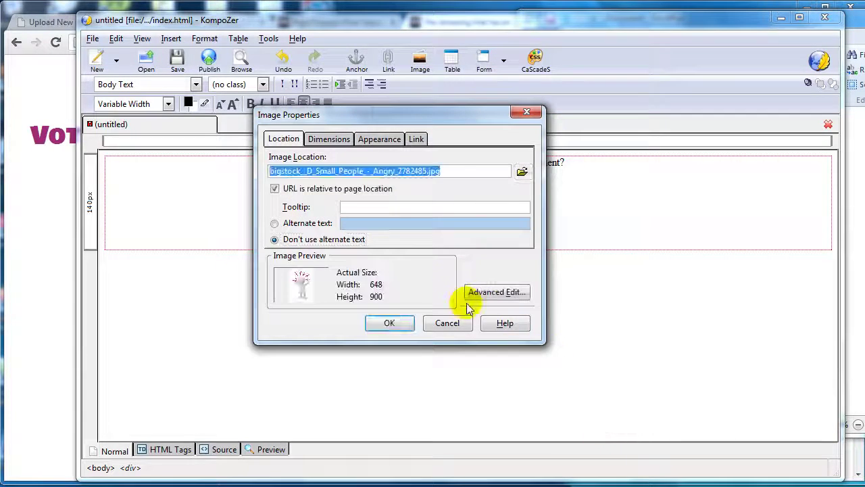
Give the angry figure image a custom width of 400 pixels with constrained proportions and insert it.
{"action": "left_click", "coordinate": [338, 139]}
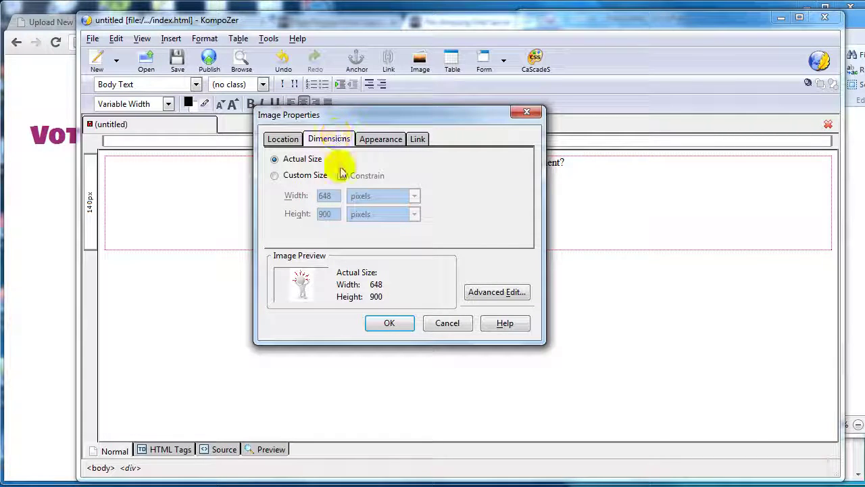
{"action": "left_click", "coordinate": [306, 175]}
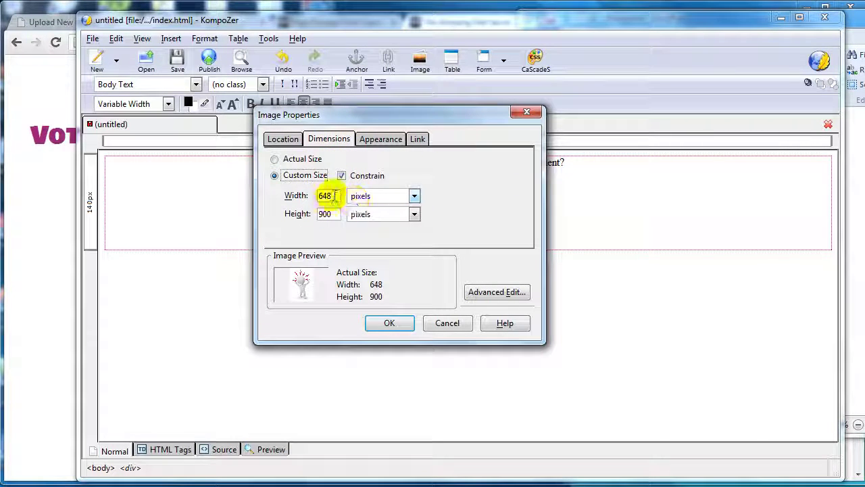
{"action": "left_click_drag", "start_coordinate": [327, 195], "coordinate": [315, 195]}
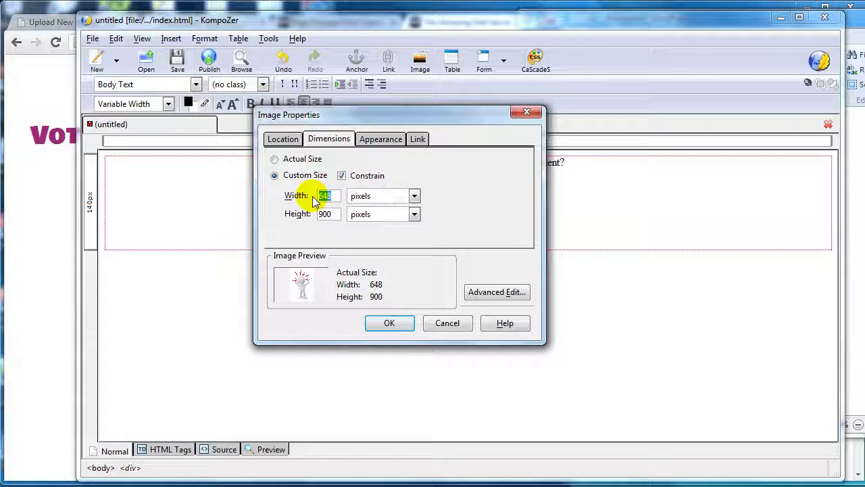
{"action": "type", "text": "400"}
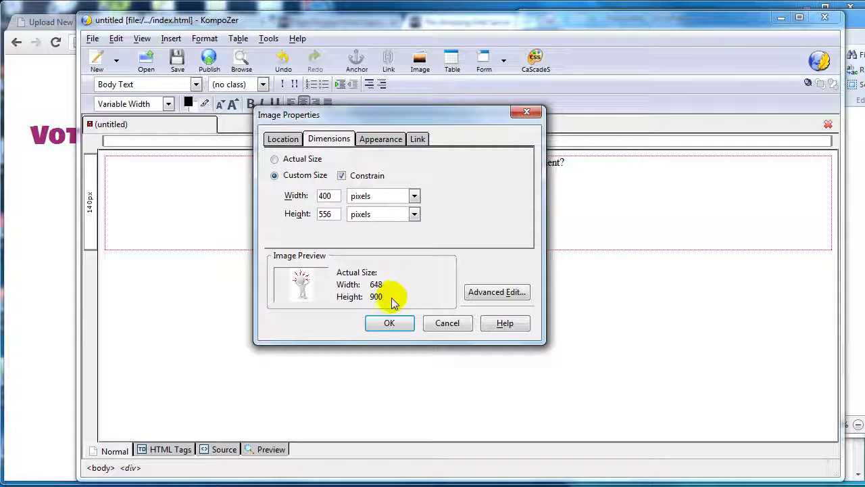
{"action": "left_click", "coordinate": [386, 324]}
{"action": "scroll", "coordinate": [497, 277], "scroll_direction": "down", "scroll_amount": 2}
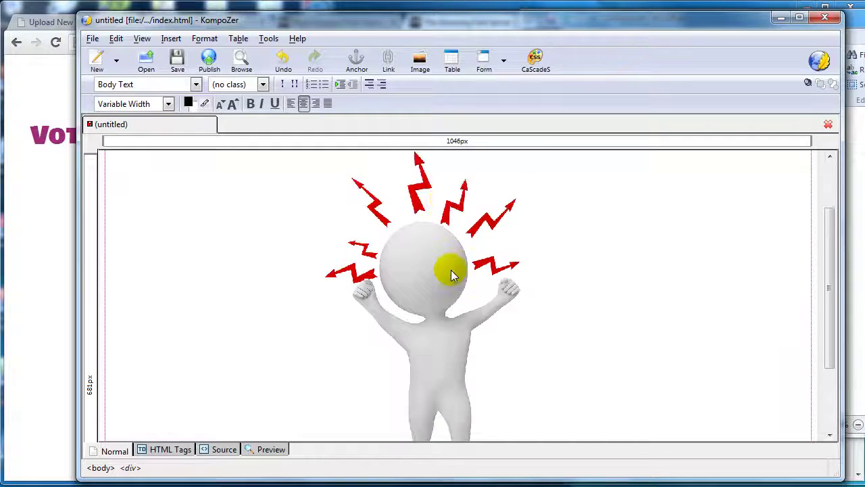
Reduce the inserted angry figure image to a width of 350 pixels, keeping its proportions constrained.
{"action": "double_click", "coordinate": [454, 261]}
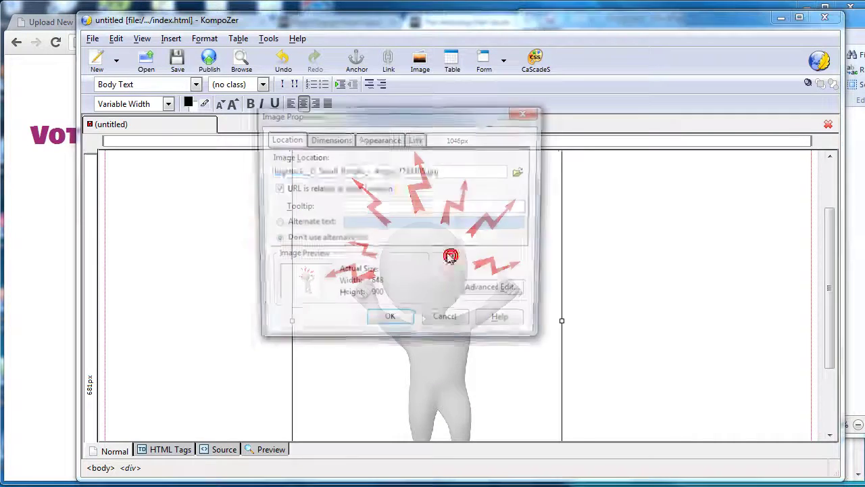
{"action": "left_click", "coordinate": [337, 139]}
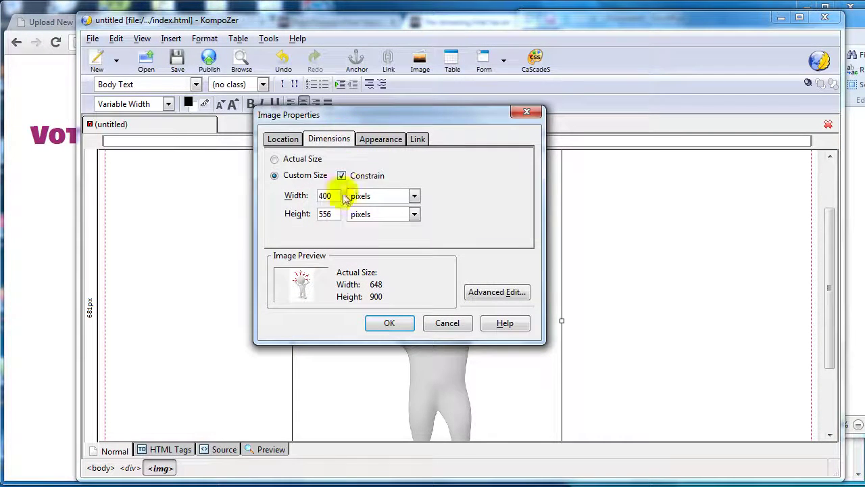
{"action": "double_click", "coordinate": [318, 195]}
{"action": "key", "text": "BackSpace"}
{"action": "type", "text": "350"}
{"action": "left_click", "coordinate": [391, 323]}
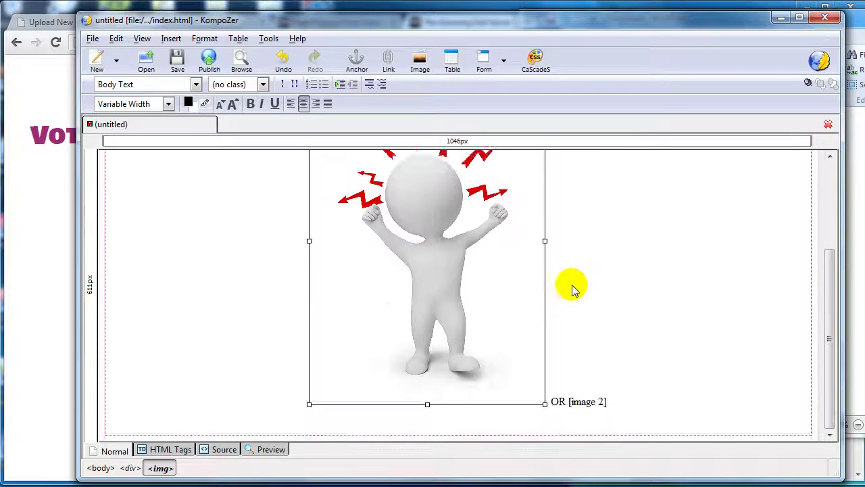
Choose bigstock__D_Small_People_-_Alarm_Clock_13692098.jpg as the image replacing the "[image 2]" placeholder, without alternate text.
{"action": "left_click", "coordinate": [559, 401]}
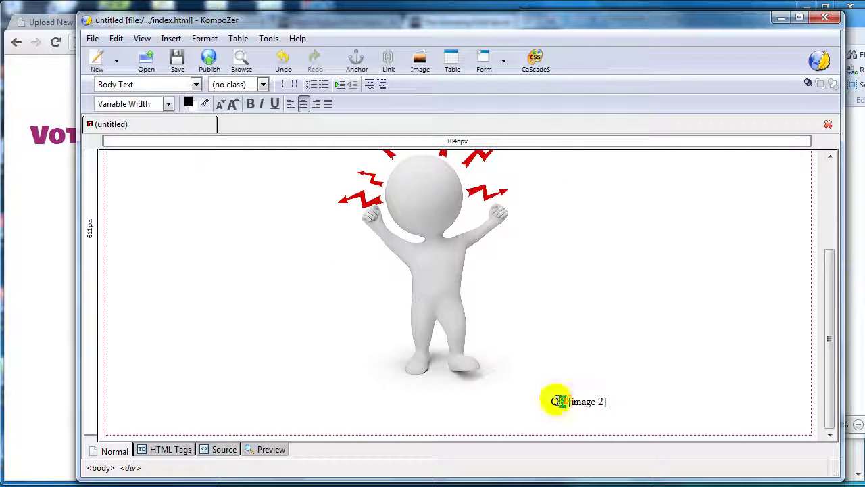
{"action": "left_click_drag", "start_coordinate": [569, 402], "coordinate": [616, 399]}
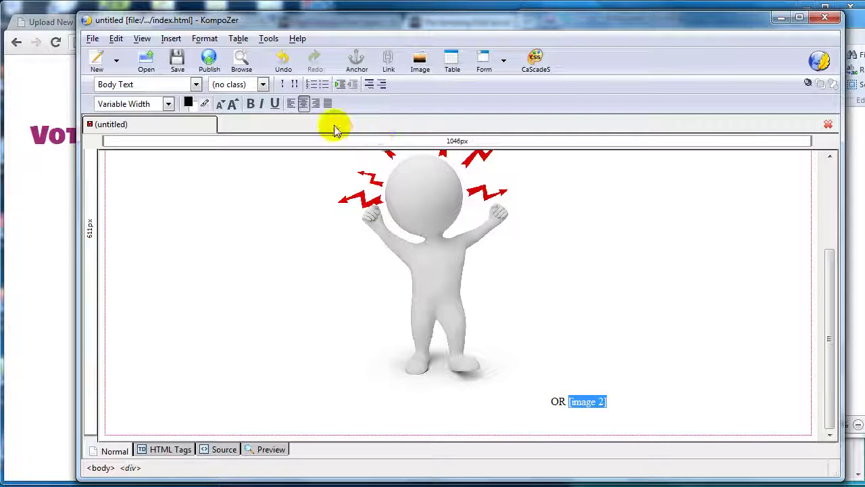
{"action": "left_click", "coordinate": [420, 60]}
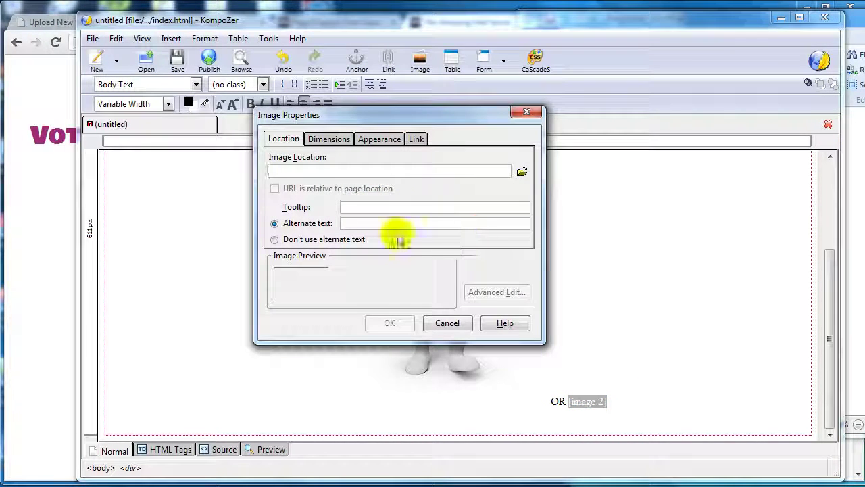
{"action": "left_click", "coordinate": [364, 238]}
{"action": "left_click", "coordinate": [522, 172]}
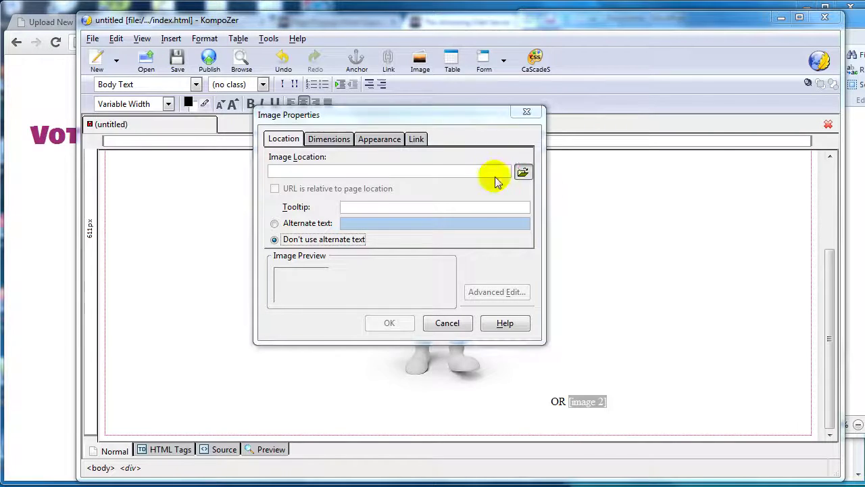
{"action": "double_click", "coordinate": [397, 248]}
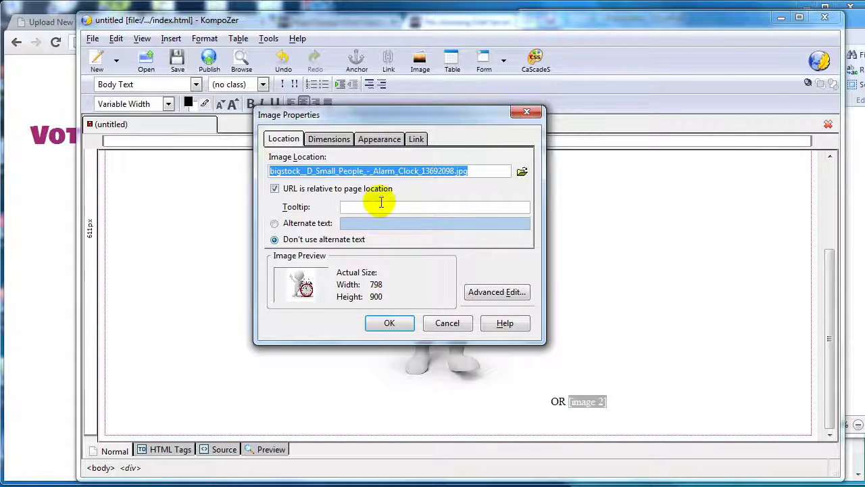
Give the alarm clock image a custom width of 350 pixels with constrained proportions and insert it.
{"action": "left_click", "coordinate": [329, 138]}
{"action": "left_click", "coordinate": [307, 175]}
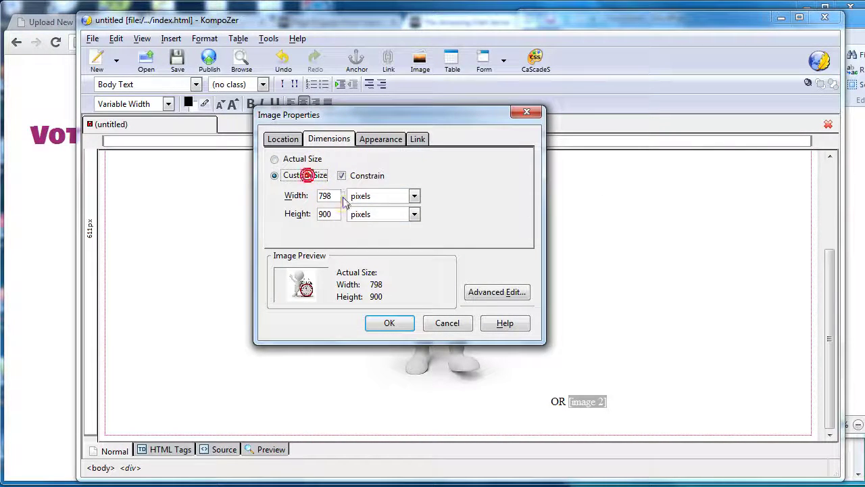
{"action": "type", "text": "35"}
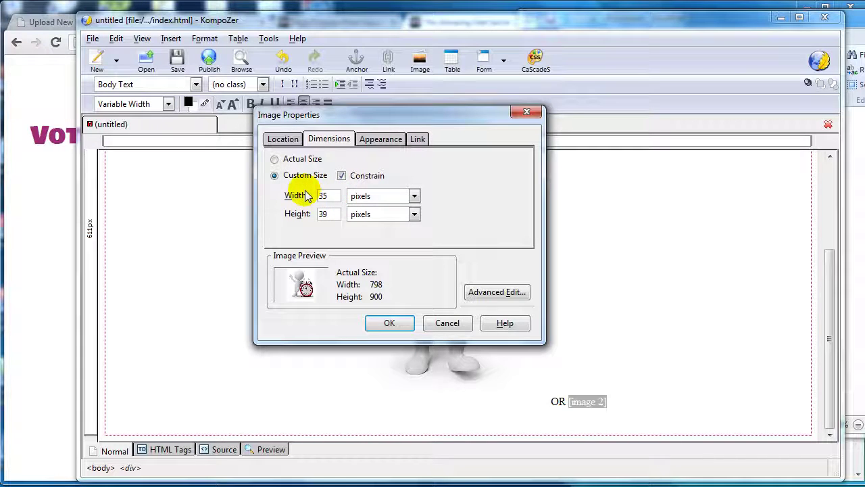
{"action": "type", "text": "0"}
{"action": "left_click", "coordinate": [389, 322]}
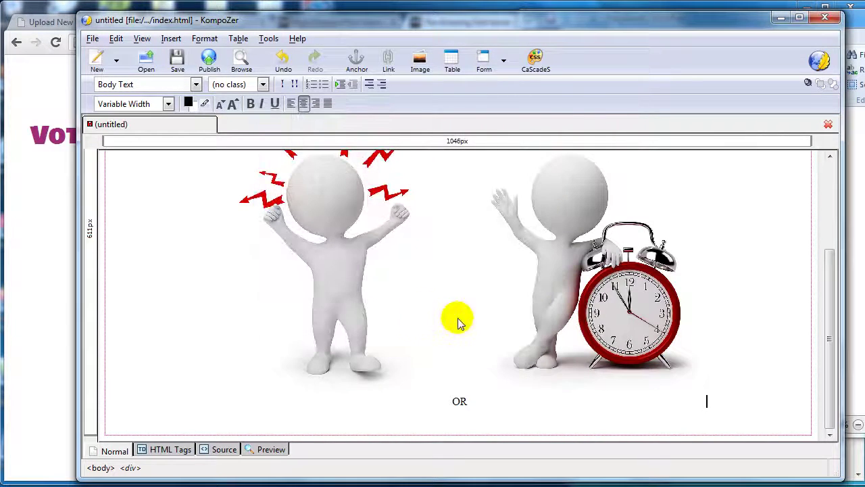
Enlarge the word "OR" between the two images by several sizes, then reduce it by one size.
{"action": "left_click", "coordinate": [467, 401]}
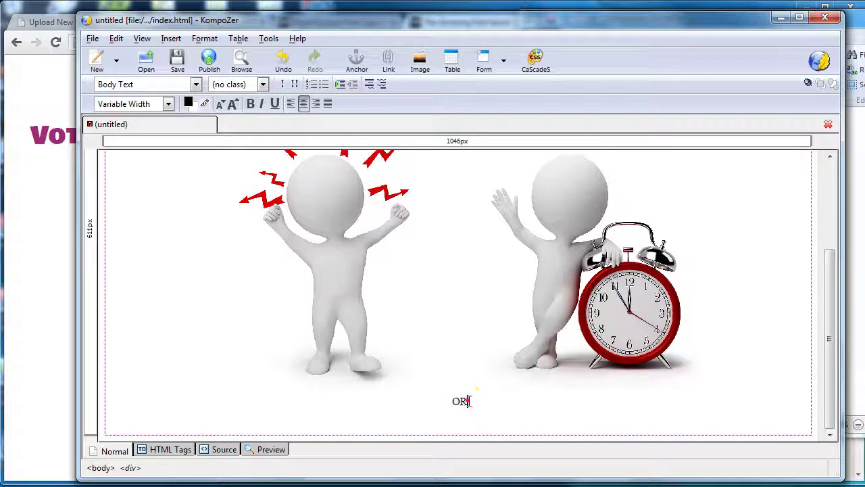
{"action": "left_click_drag", "start_coordinate": [449, 401], "coordinate": [448, 401]}
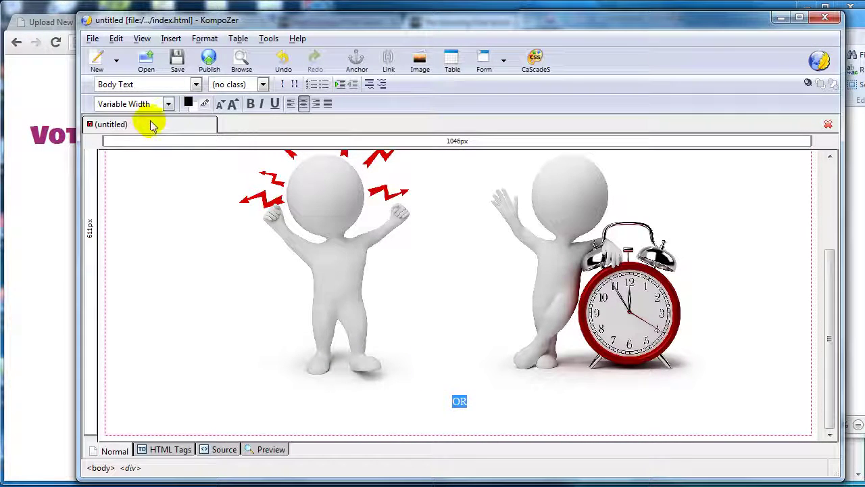
{"action": "left_click", "coordinate": [232, 103]}
{"action": "left_click", "coordinate": [232, 103]}
{"action": "left_click", "coordinate": [233, 104]}
{"action": "left_click", "coordinate": [236, 106]}
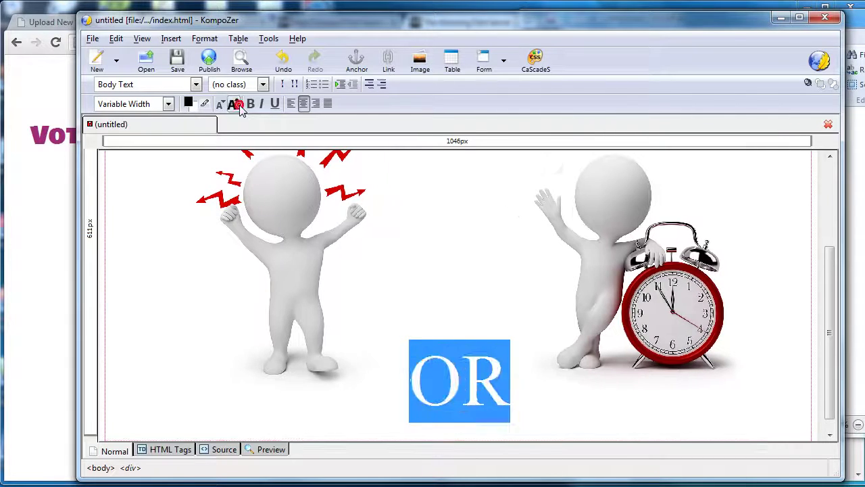
{"action": "left_click", "coordinate": [221, 105]}
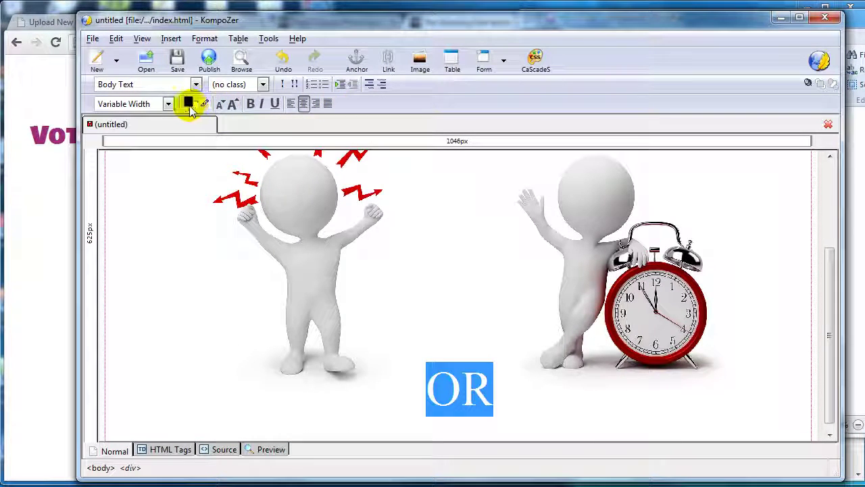
Make the word "OR" bold in the Helvetica, Arial font and save the page.
{"action": "left_click", "coordinate": [251, 105]}
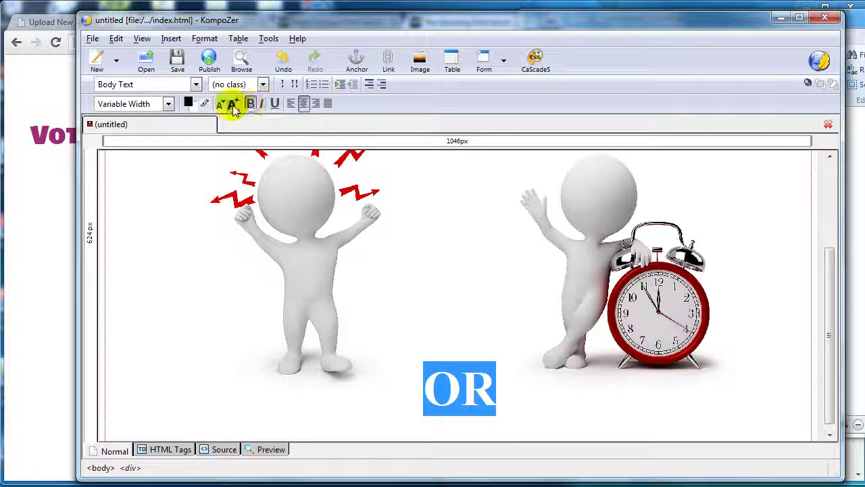
{"action": "left_click", "coordinate": [168, 105]}
{"action": "left_click", "coordinate": [160, 147]}
{"action": "left_click", "coordinate": [178, 61]}
{"action": "left_click", "coordinate": [466, 312]}
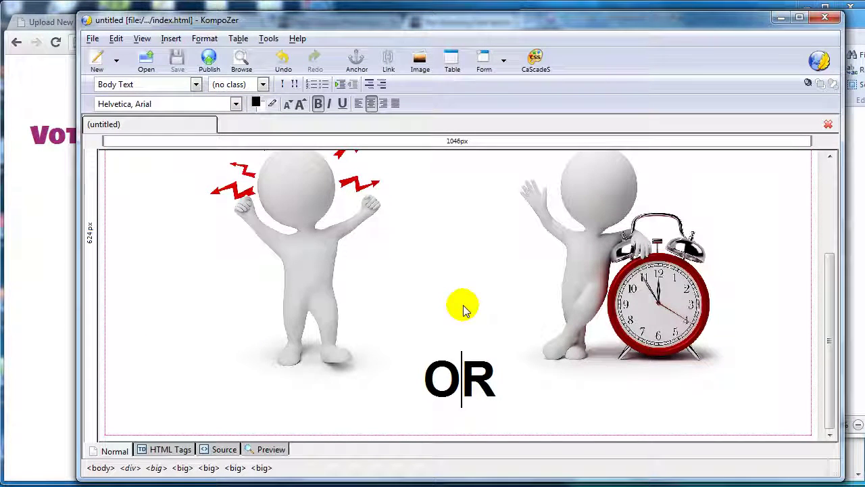
Switch to WordPad, cut the answer "Frustrated! I'm losing time!" and add a blank line in its place.
{"action": "left_click", "coordinate": [398, 360]}
{"action": "left_click", "coordinate": [425, 395]}
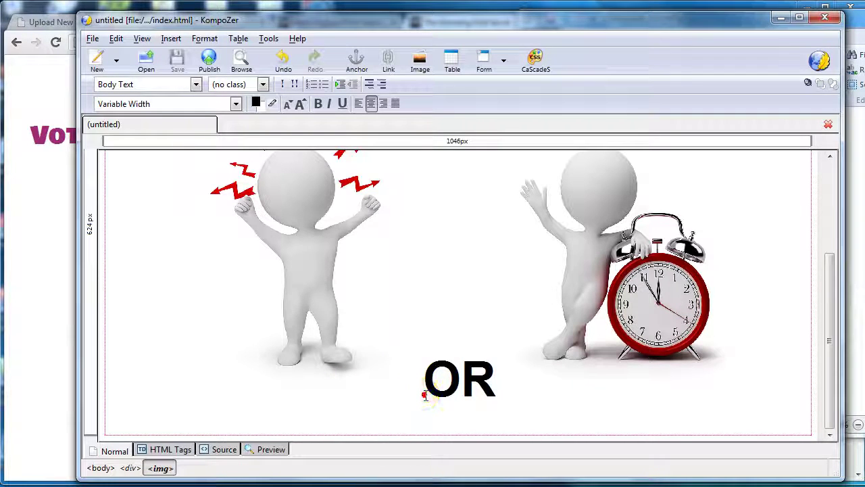
{"action": "left_click", "coordinate": [861, 271]}
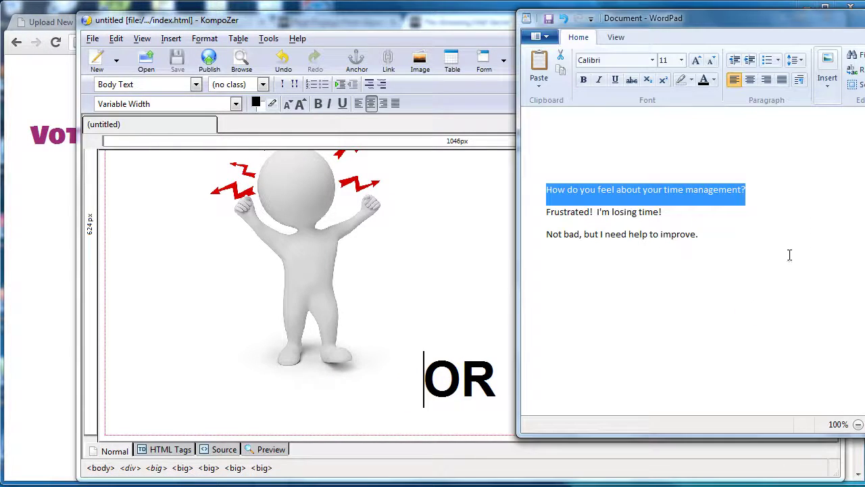
{"action": "left_click_drag", "start_coordinate": [677, 213], "coordinate": [549, 213]}
{"action": "key", "text": "ctrl+x"}
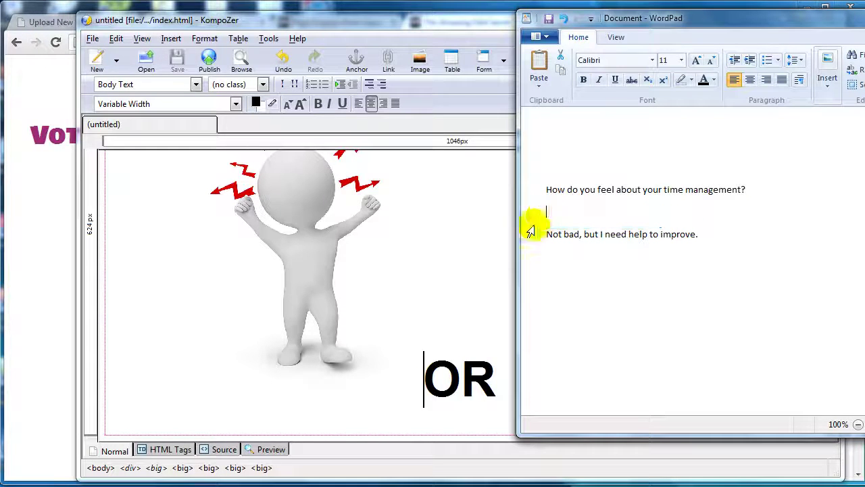
{"action": "key", "text": "Return"}
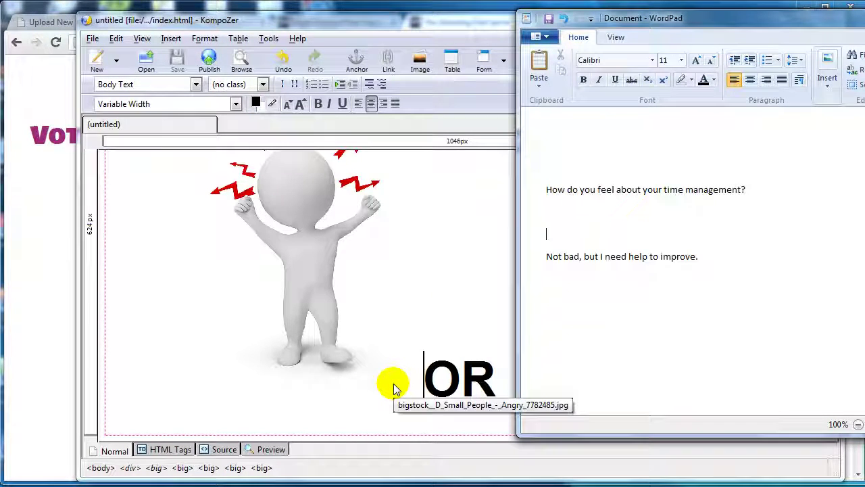
Return to KompoZer, start a new line after the alarm clock image and paste "Frustrated! I'm losing time!" there.
{"action": "left_click", "coordinate": [864, 15]}
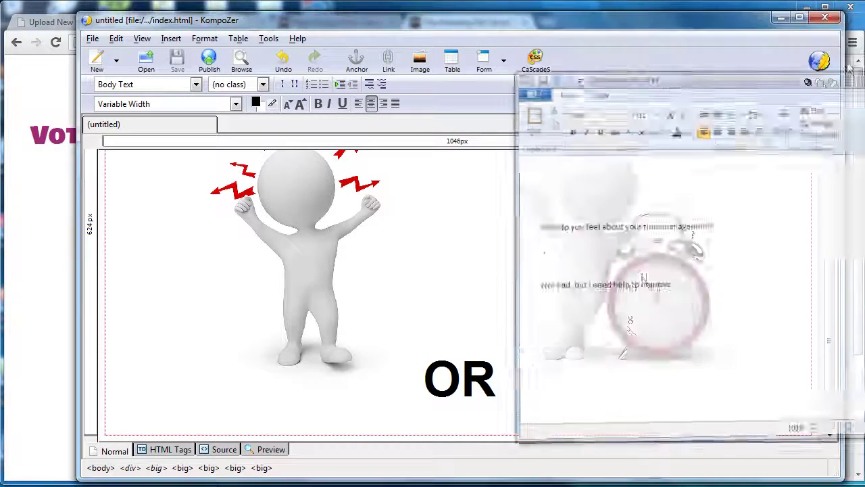
{"action": "left_click", "coordinate": [662, 340]}
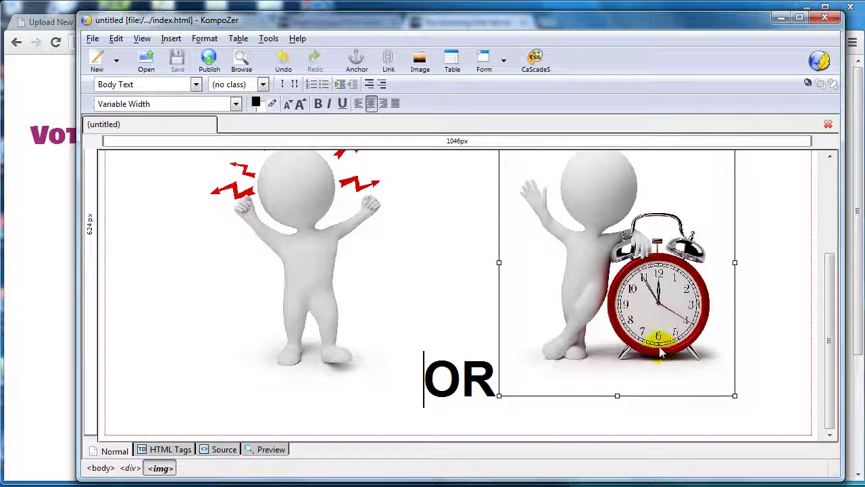
{"action": "left_click", "coordinate": [745, 395]}
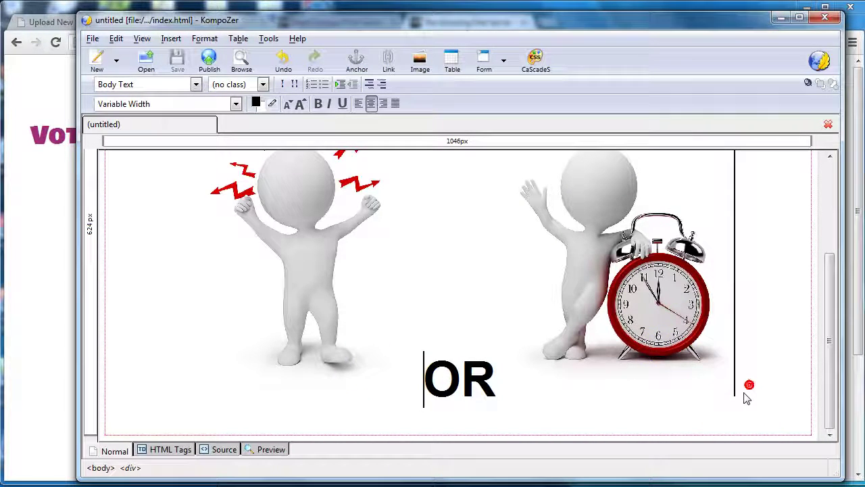
{"action": "key", "text": "Return"}
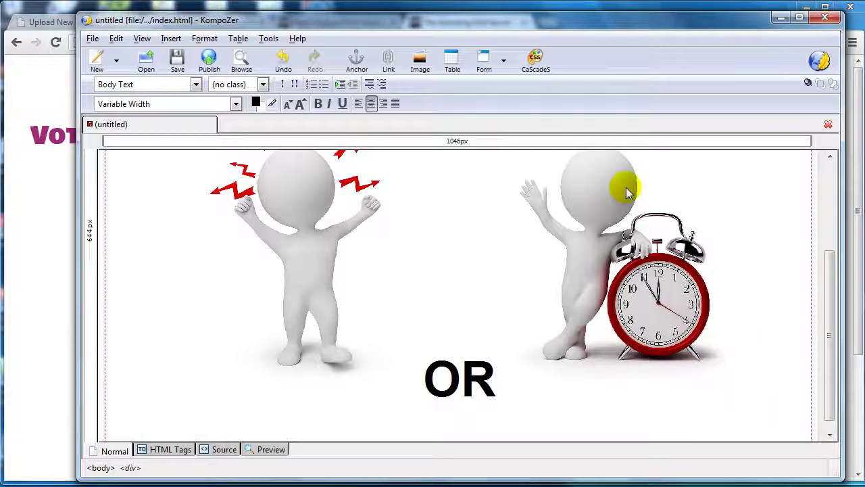
{"action": "key", "text": "ctrl+v"}
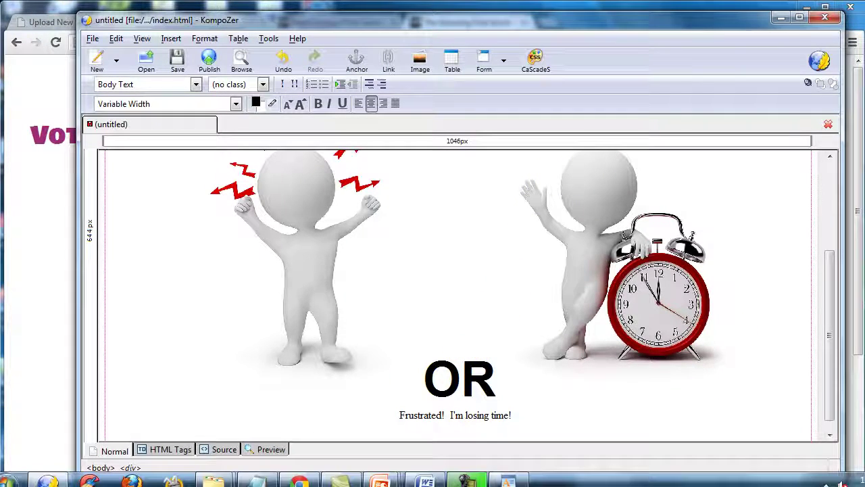
Cut "Not bad, but I need help to improve." from WordPad and paste it in KompoZer beside the first caption, spaced under the alarm clock image.
{"action": "left_click", "coordinate": [508, 482]}
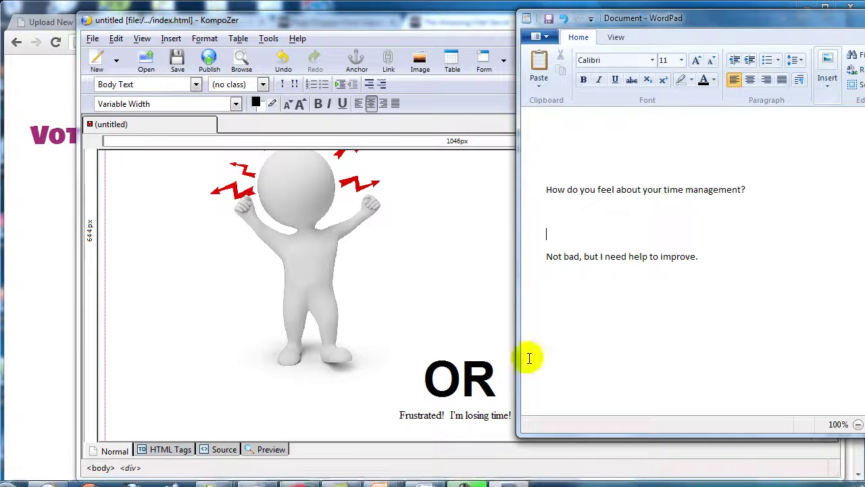
{"action": "left_click_drag", "start_coordinate": [737, 255], "coordinate": [554, 256]}
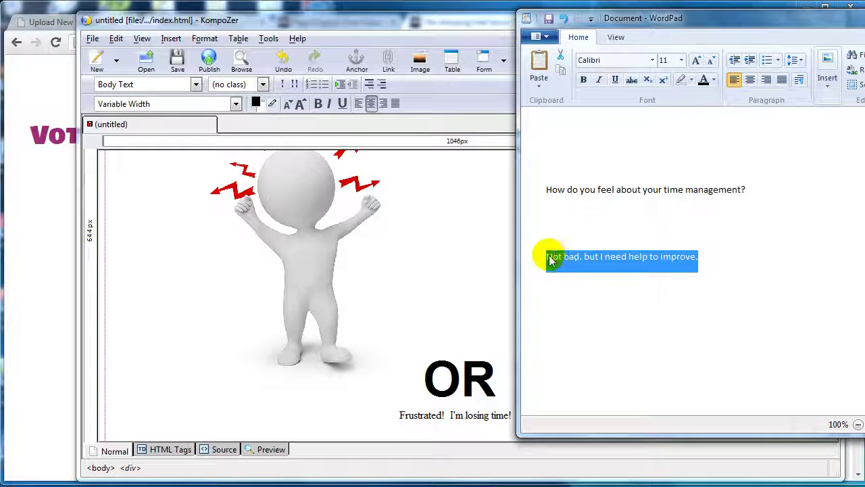
{"action": "key", "text": "ctrl+x"}
{"action": "left_click", "coordinate": [474, 414]}
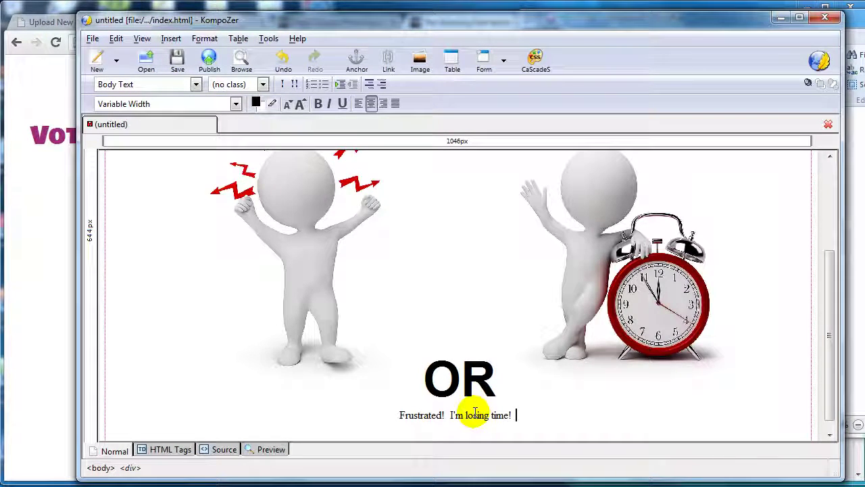
{"action": "left_click", "coordinate": [445, 415]}
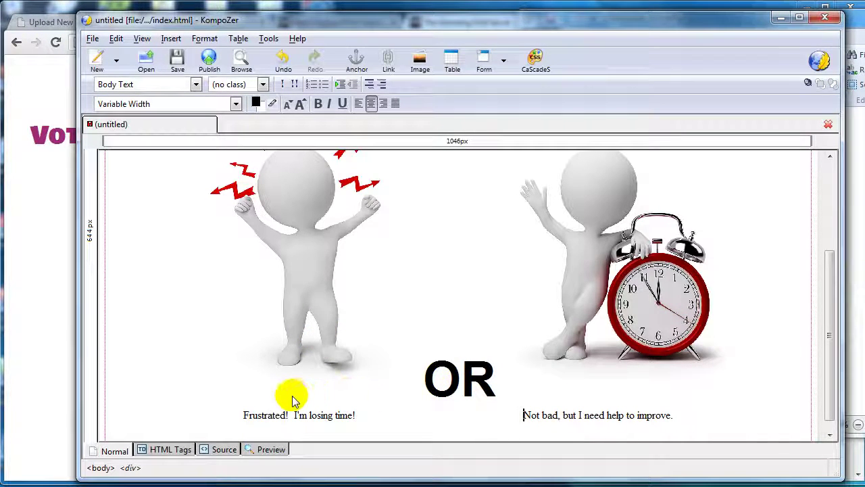
Enlarge both answer captions by several sizes, then reduce them by one size.
{"action": "mouse_move", "coordinate": [410, 418]}
{"action": "left_mouse_down"}
{"action": "mouse_move", "coordinate": [286, 415]}
{"action": "mouse_move", "coordinate": [727, 411]}
{"action": "left_mouse_up"}
{"action": "left_click", "coordinate": [300, 104]}
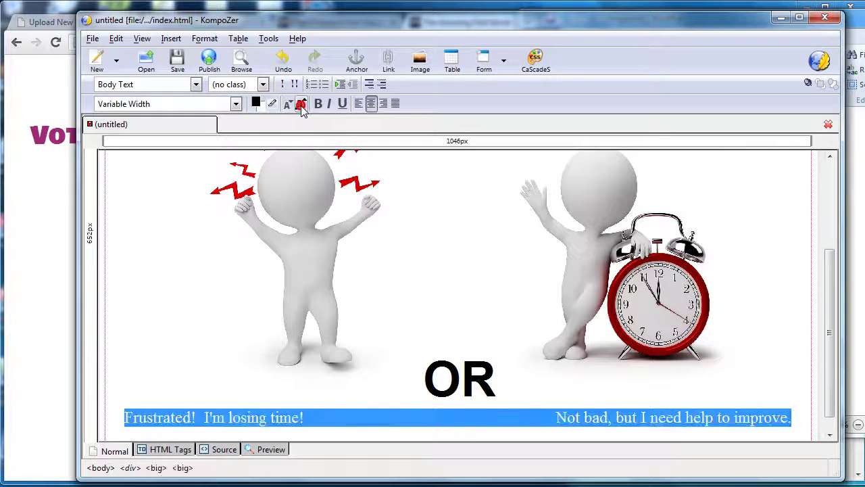
{"action": "left_click", "coordinate": [300, 105]}
{"action": "left_click", "coordinate": [300, 104]}
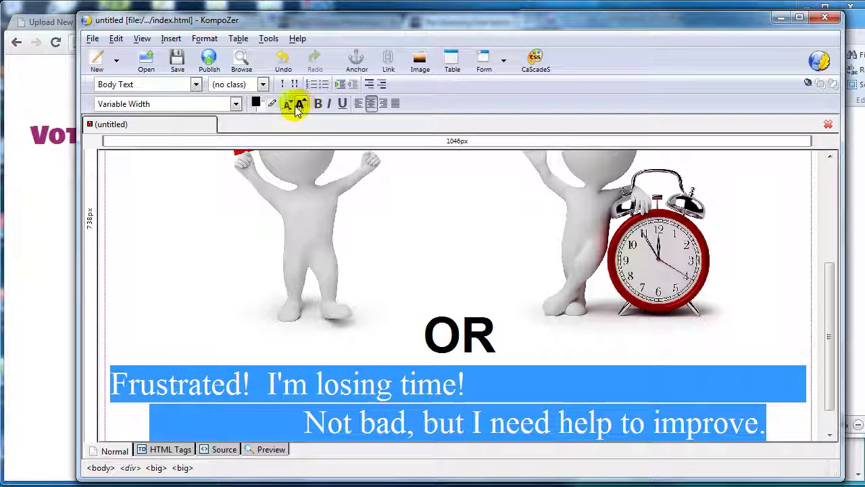
{"action": "left_click", "coordinate": [287, 104]}
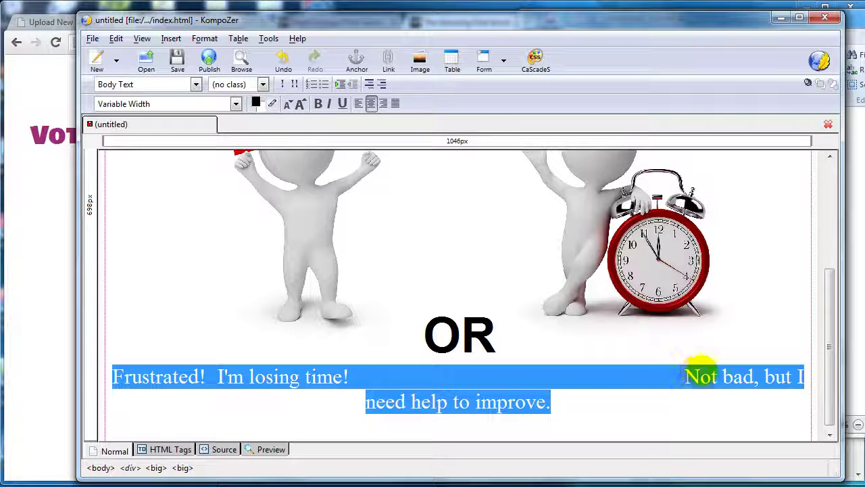
Delete surplus spaces before "Not bad, but I need help to improve." so both captions fit on one line.
{"action": "left_click", "coordinate": [686, 377]}
{"action": "key", "text": "BackSpace"}
{"action": "key", "text": "BackSpace"}
{"action": "key", "text": "BackSpace"}
{"action": "key", "text": "BackSpace"}
{"action": "key", "text": "BackSpace"}
{"action": "key", "text": "BackSpace"}
{"action": "key", "text": "BackSpace"}
{"action": "key", "text": "BackSpace"}
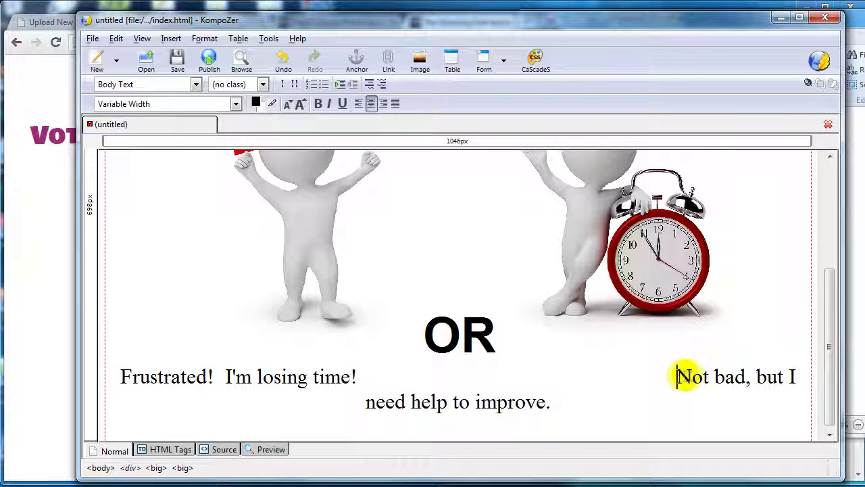
{"action": "key", "text": "BackSpace"}
{"action": "key", "text": "BackSpace"}
{"action": "key", "text": "BackSpace"}
{"action": "key", "text": "BackSpace"}
{"action": "key", "text": "BackSpace"}
{"action": "key", "text": "BackSpace"}
{"action": "key", "text": "BackSpace"}
{"action": "key", "text": "BackSpace"}
{"action": "key", "text": "BackSpace"}
{"action": "key", "text": "BackSpace"}
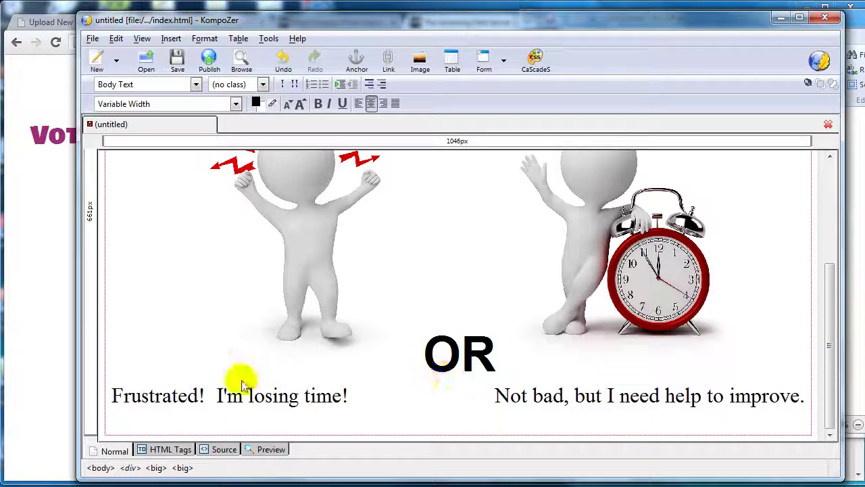
Insert spaces before "Frustrated!" to shift the caption under its image, and maximize the KompoZer window.
{"action": "left_click", "coordinate": [112, 395]}
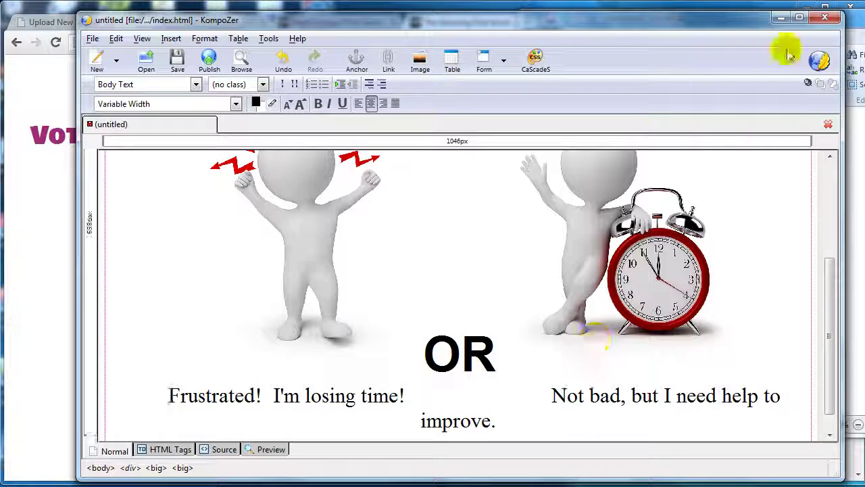
{"action": "left_click", "coordinate": [799, 17]}
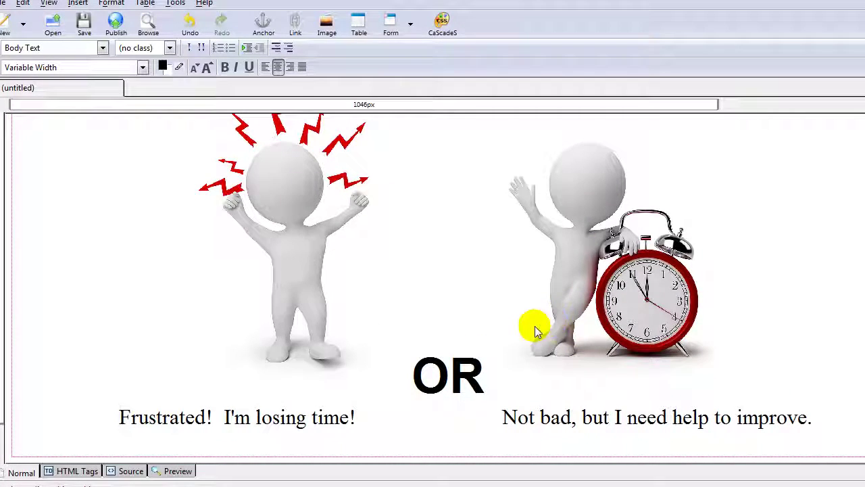
Colour the caption "Frustrated! I'm losing time!" red with the last-picked color and make it bold.
{"action": "left_click_drag", "start_coordinate": [376, 418], "coordinate": [131, 392]}
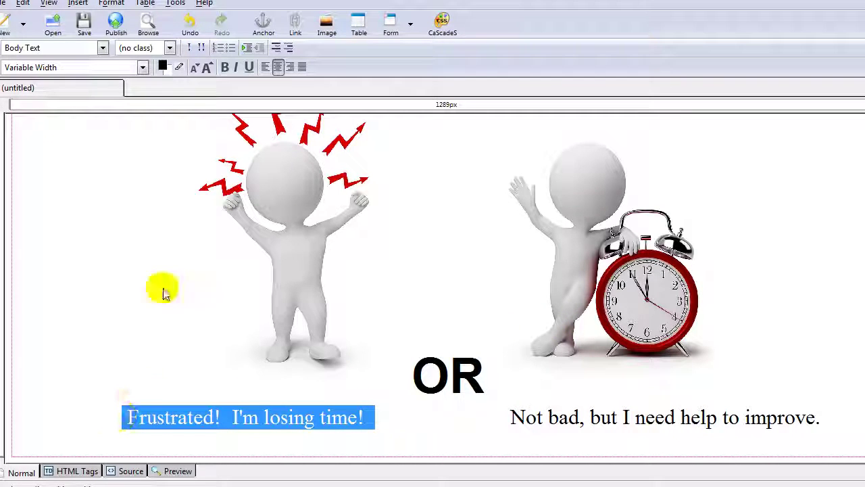
{"action": "left_click", "coordinate": [164, 67]}
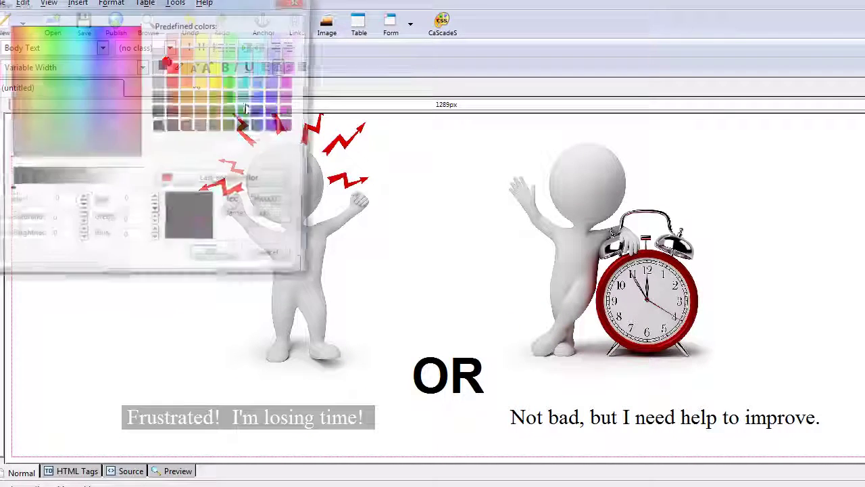
{"action": "left_click", "coordinate": [177, 183]}
{"action": "left_click", "coordinate": [217, 263]}
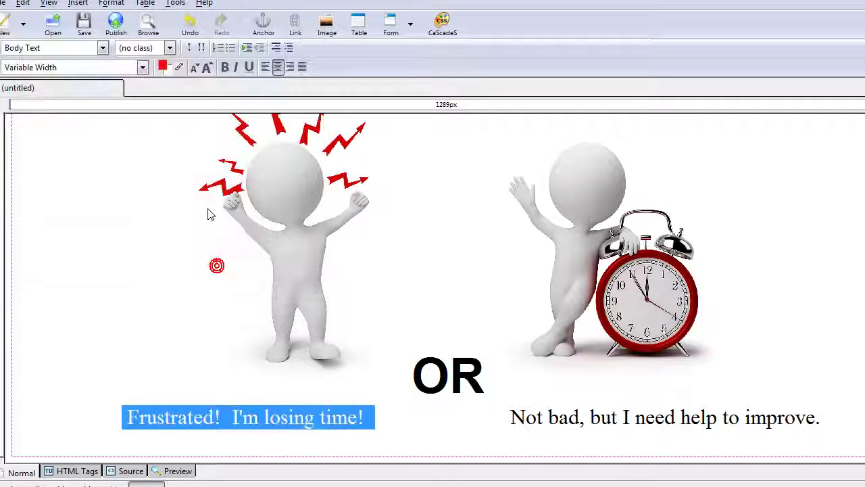
{"action": "left_click", "coordinate": [224, 68]}
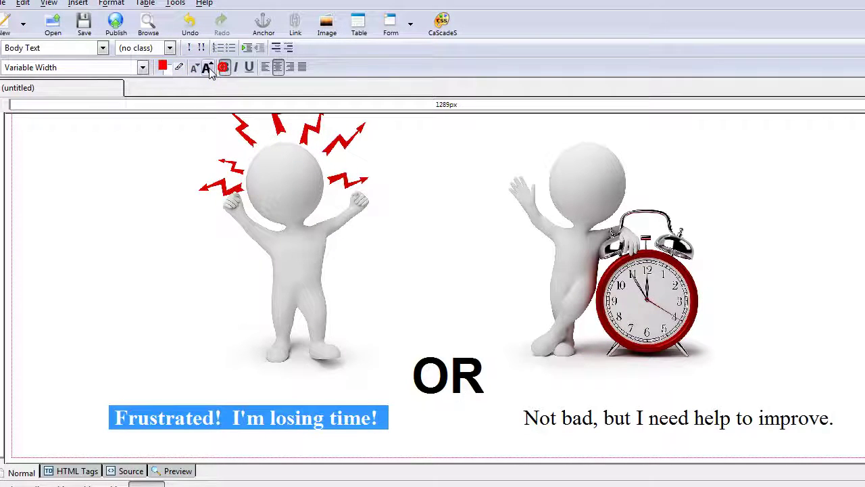
Make the caption "Not bad, but I need help to improve." bold and colour it dark blue, #000099.
{"action": "left_click_drag", "start_coordinate": [526, 417], "coordinate": [850, 413]}
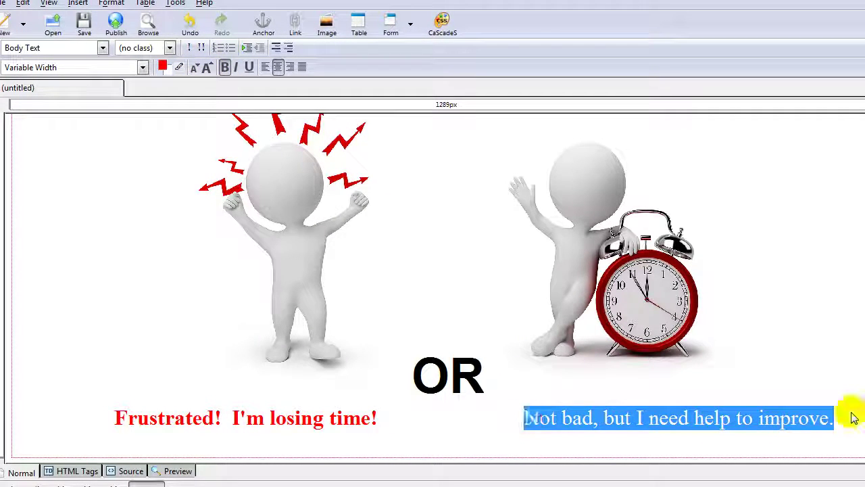
{"action": "key", "text": "ctrl+b"}
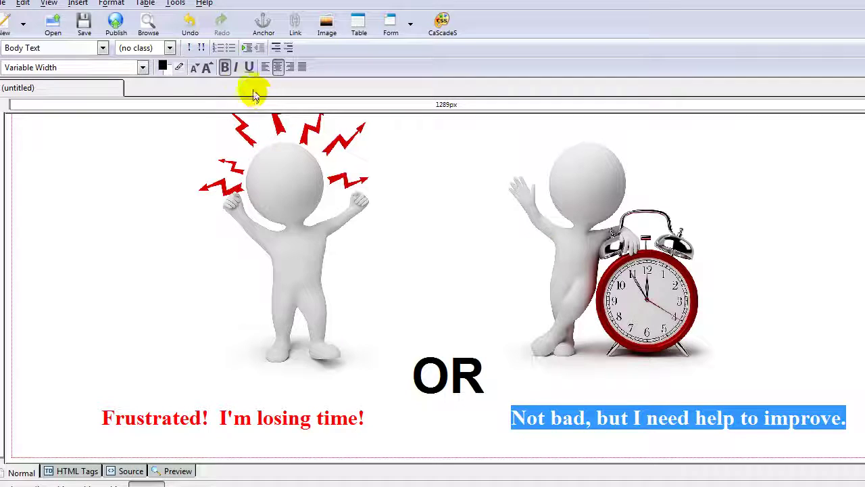
{"action": "left_click", "coordinate": [160, 68]}
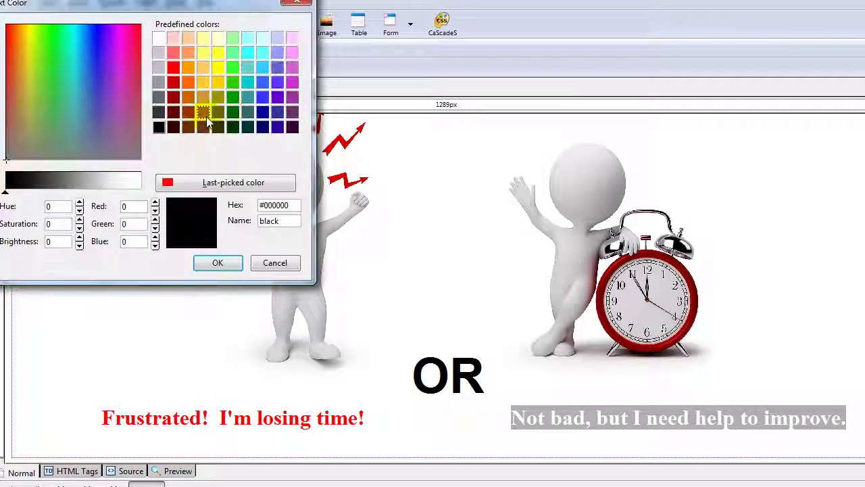
{"action": "left_click", "coordinate": [263, 112]}
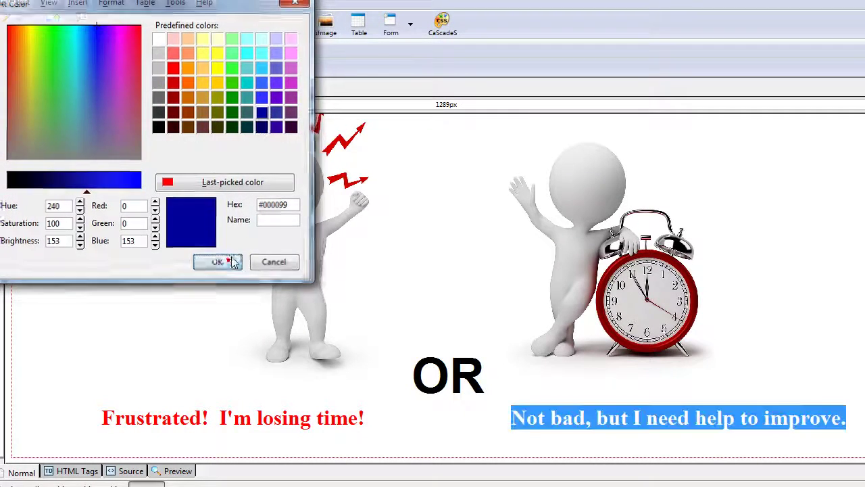
{"action": "left_click", "coordinate": [228, 262]}
{"action": "left_click", "coordinate": [608, 415]}
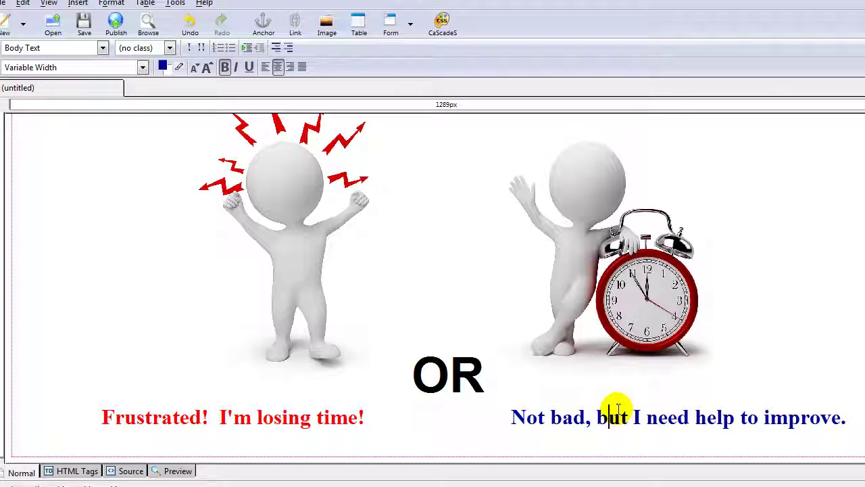
Set the question "How do you feel about your time management?" in Helvetica, Arial, enlarge it by several sizes and make it bold.
{"action": "scroll", "coordinate": [612, 414], "scroll_direction": "up", "scroll_amount": 3}
{"action": "left_click_drag", "start_coordinate": [568, 140], "coordinate": [281, 102]}
{"action": "left_click", "coordinate": [143, 66]}
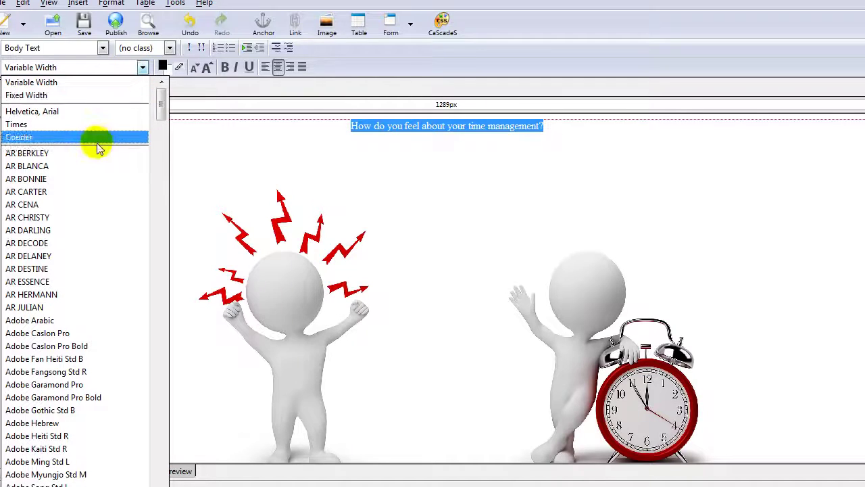
{"action": "left_click", "coordinate": [101, 111]}
{"action": "left_click", "coordinate": [206, 70]}
{"action": "left_click", "coordinate": [206, 69]}
{"action": "left_click", "coordinate": [206, 70]}
{"action": "left_click", "coordinate": [206, 70]}
{"action": "left_click", "coordinate": [206, 70]}
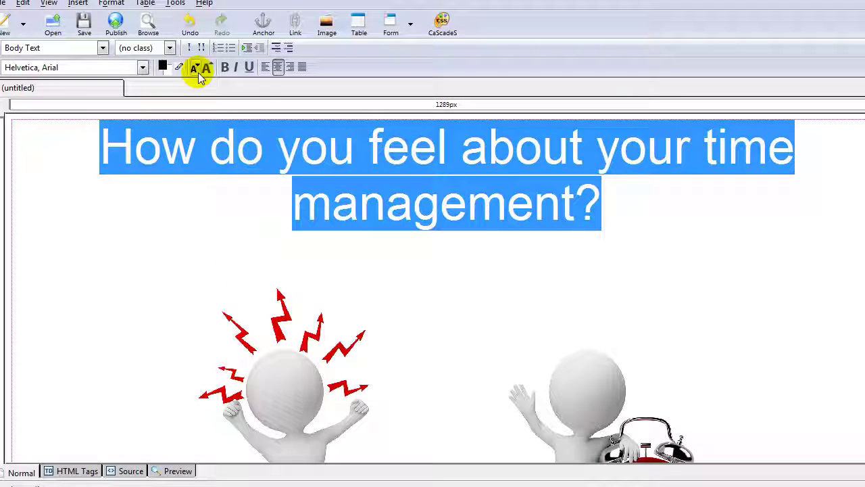
{"action": "left_click", "coordinate": [225, 67]}
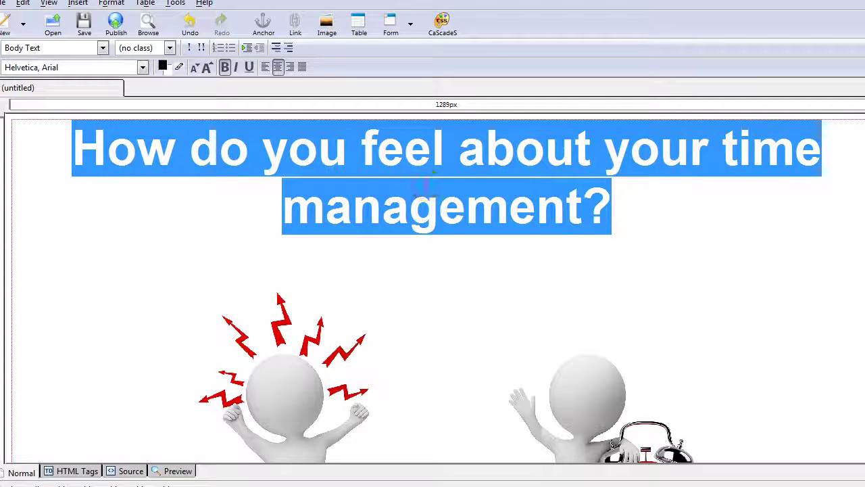
Break the question into two lines before "your time management?".
{"action": "left_click", "coordinate": [426, 186]}
{"action": "left_click", "coordinate": [617, 149]}
{"action": "key", "text": "Return"}
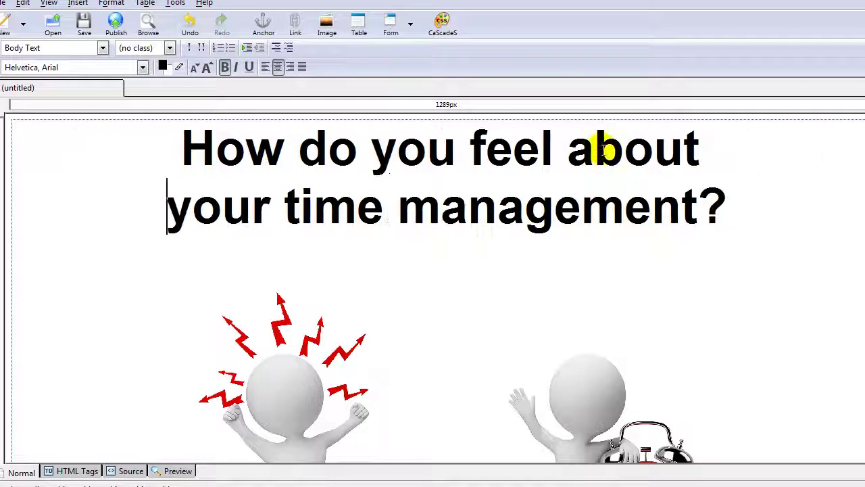
Colour both lines of the question dark red, #CC0000, and save the page.
{"action": "left_click_drag", "start_coordinate": [145, 142], "coordinate": [734, 189]}
{"action": "left_click", "coordinate": [163, 66]}
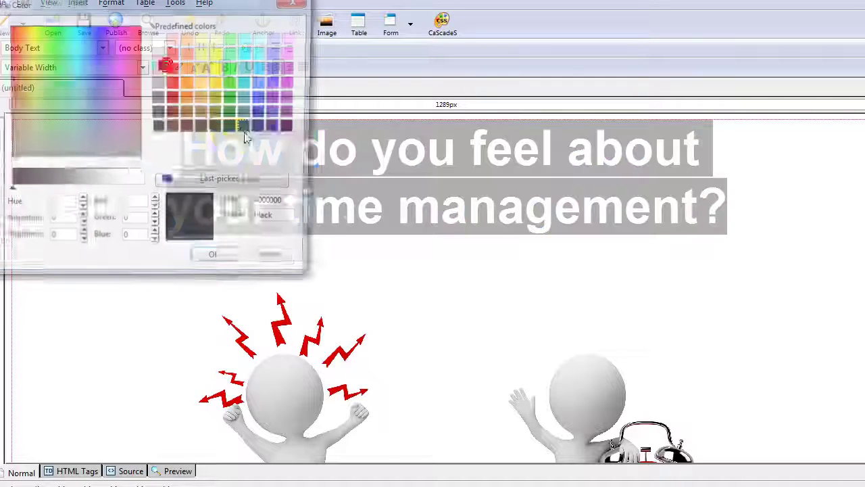
{"action": "left_click", "coordinate": [173, 80]}
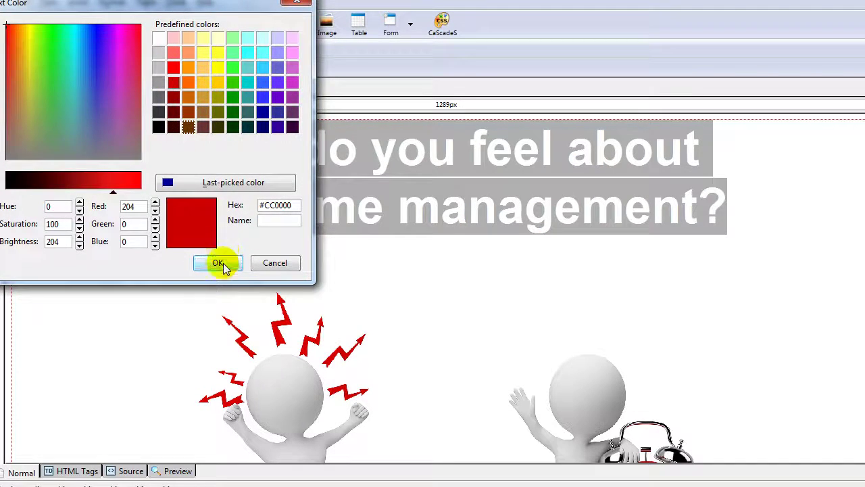
{"action": "left_click", "coordinate": [217, 262]}
{"action": "left_click", "coordinate": [362, 189]}
{"action": "left_click", "coordinate": [85, 30]}
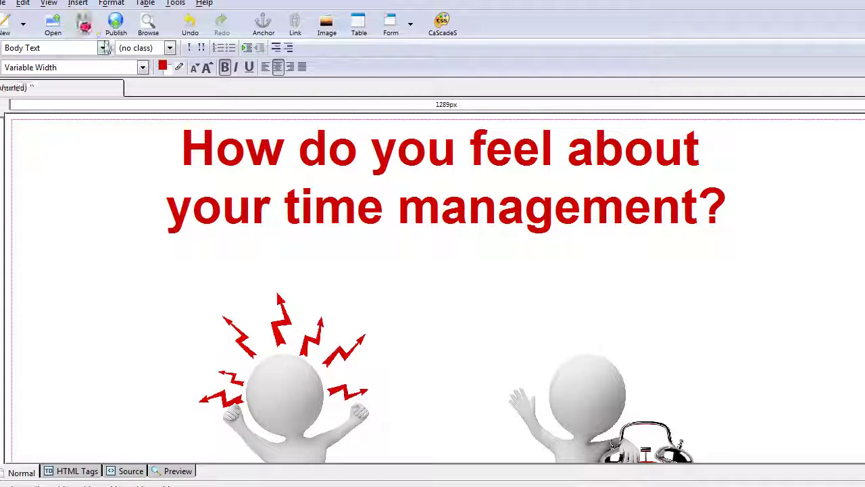
Review the page layout from the question down to the two images and their captions.
{"action": "scroll", "coordinate": [565, 233], "scroll_direction": "down", "scroll_amount": 5}
{"action": "scroll", "coordinate": [426, 244], "scroll_direction": "up", "scroll_amount": 5}
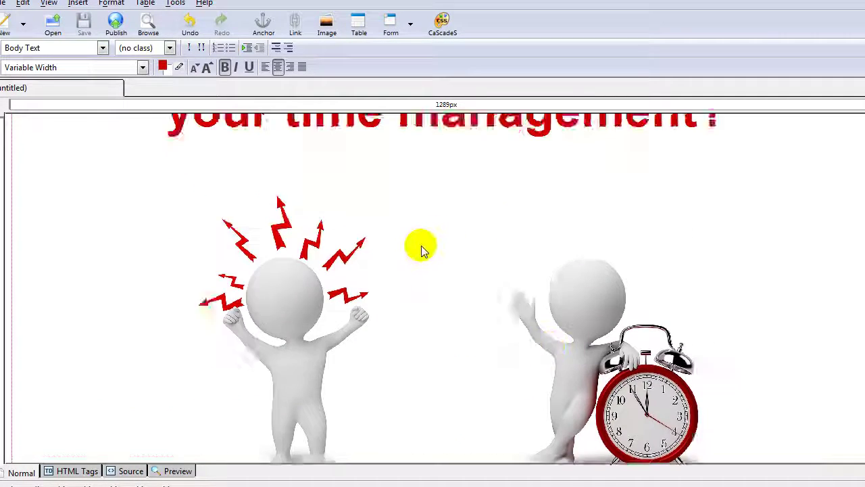
{"action": "scroll", "coordinate": [429, 242], "scroll_direction": "down", "scroll_amount": 3}
{"action": "scroll", "coordinate": [428, 240], "scroll_direction": "up", "scroll_amount": 3}
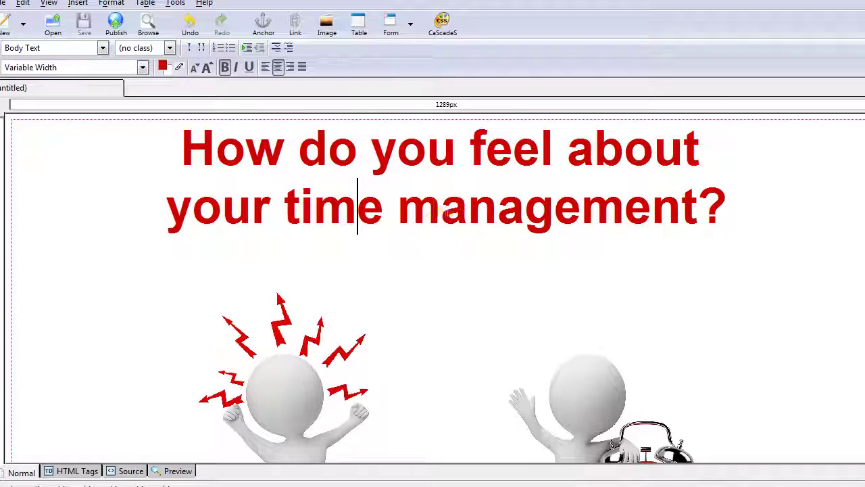
{"action": "left_click", "coordinate": [764, 205]}
{"action": "scroll", "coordinate": [649, 243], "scroll_direction": "down", "scroll_amount": 3}
{"action": "left_click", "coordinate": [315, 237]}
{"action": "left_click", "coordinate": [603, 233]}
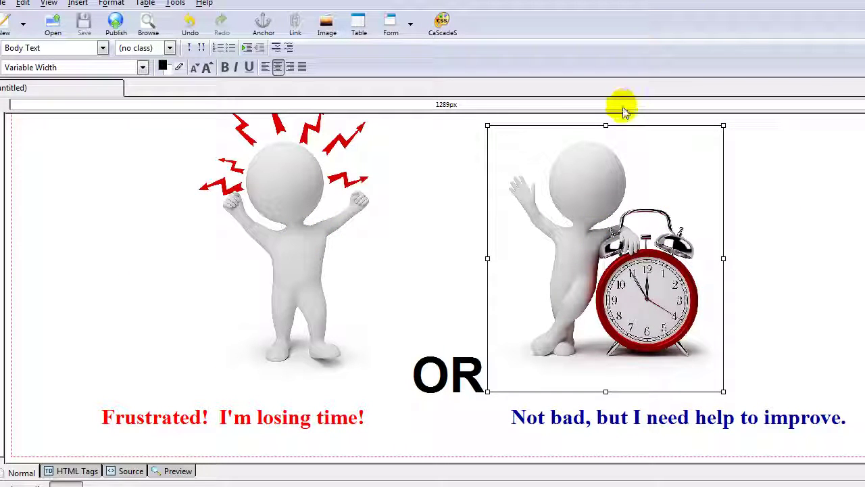
{"action": "left_click", "coordinate": [295, 194]}
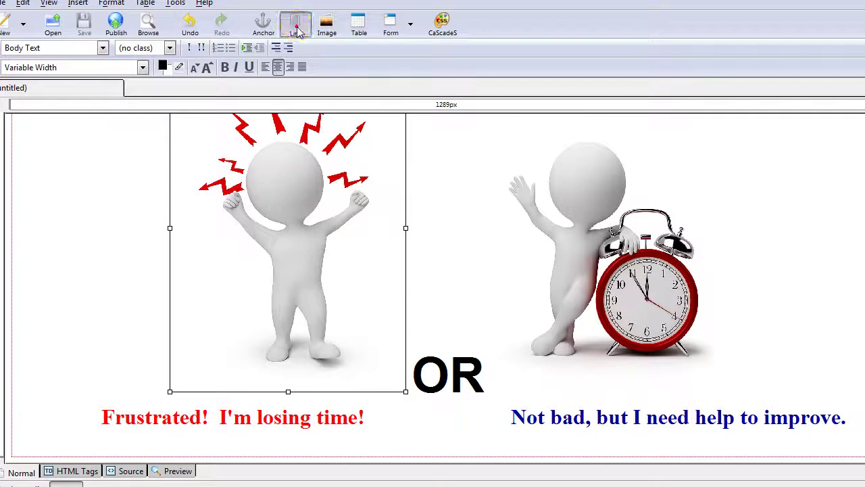
{"action": "left_click", "coordinate": [296, 30]}
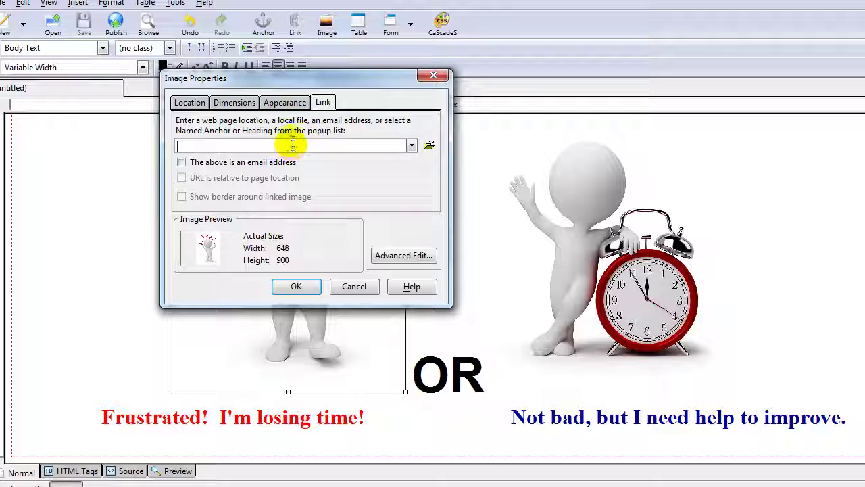
{"action": "type", "text": "www."}
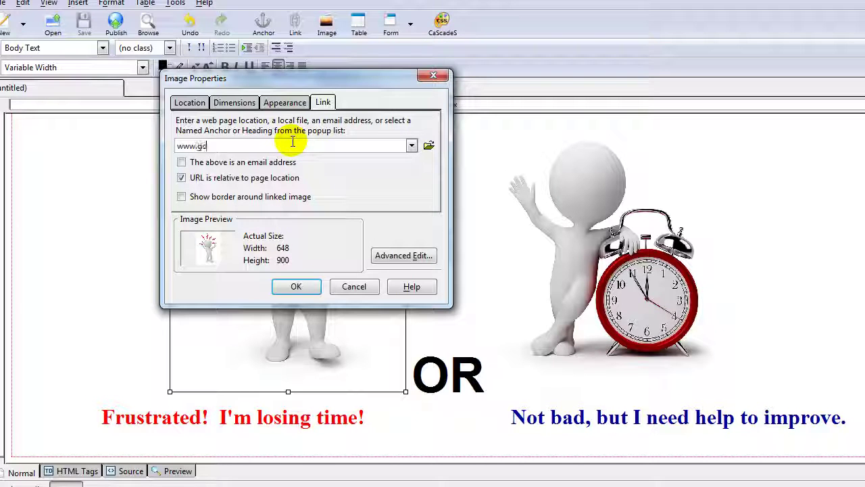
{"action": "type", "text": "google.com"}
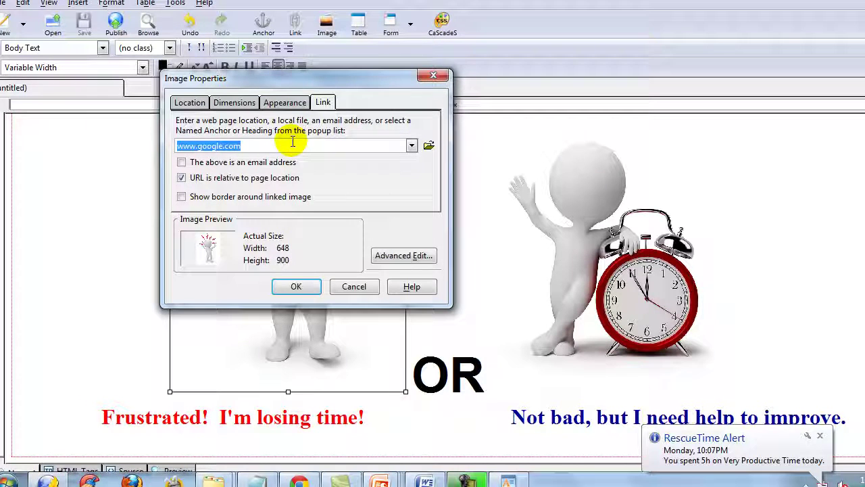
{"action": "left_click", "coordinate": [297, 197]}
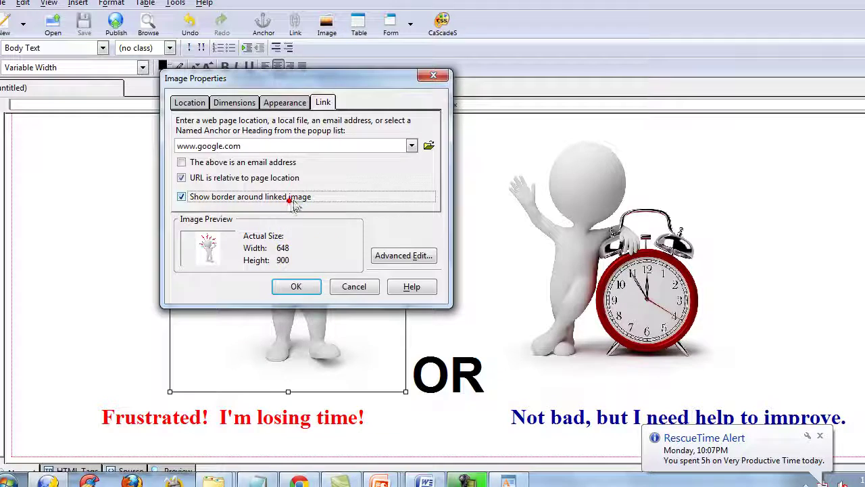
{"action": "left_click", "coordinate": [295, 286]}
{"action": "double_click", "coordinate": [618, 256]}
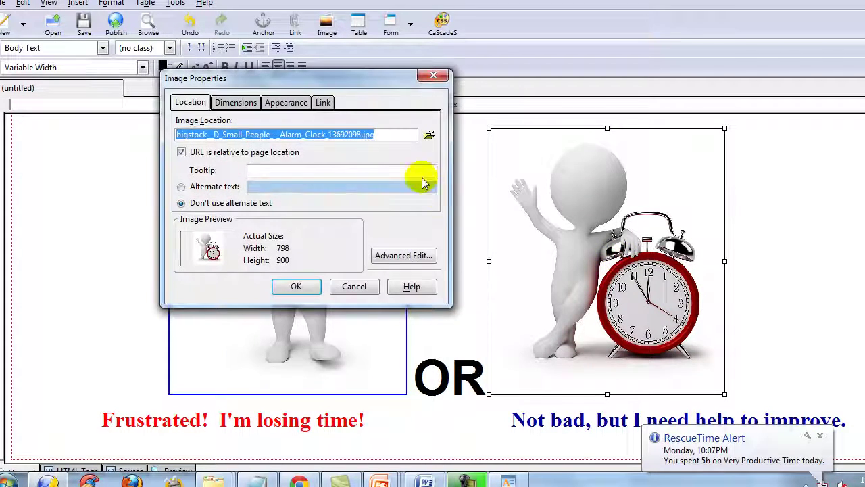
{"action": "left_click", "coordinate": [322, 103]}
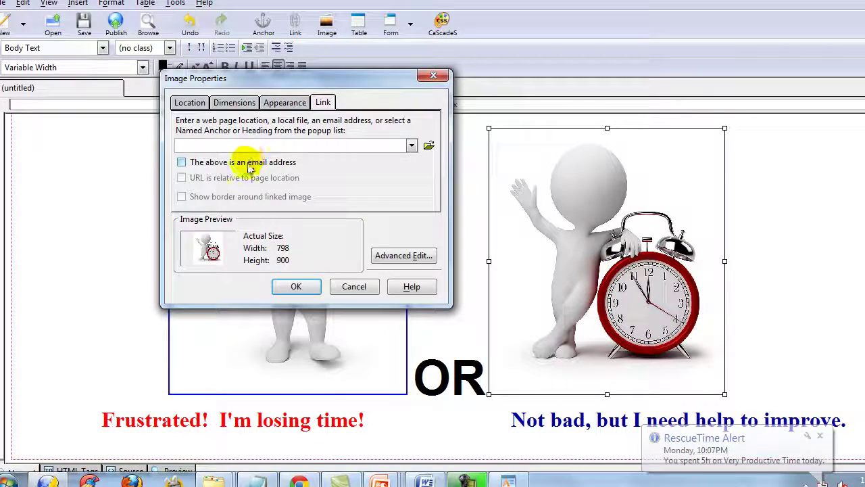
{"action": "left_click", "coordinate": [438, 75]}
{"action": "left_click", "coordinate": [304, 37]}
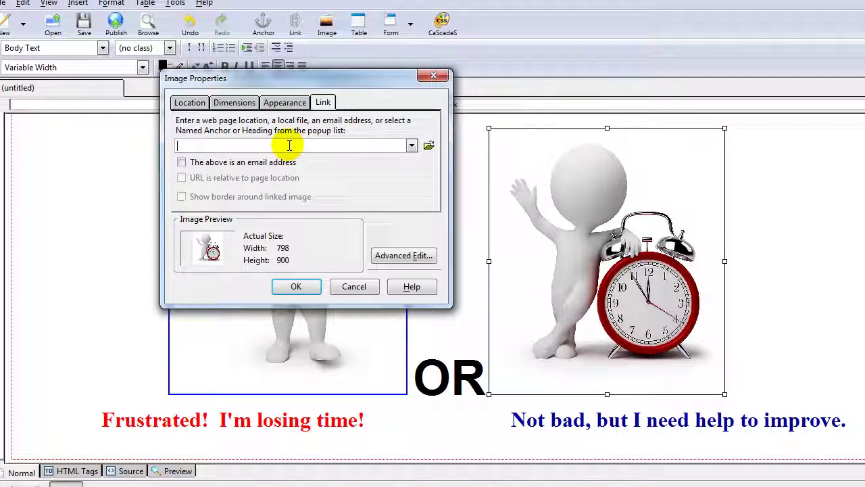
{"action": "type", "text": "www.google.com"}
{"action": "left_click", "coordinate": [192, 197]}
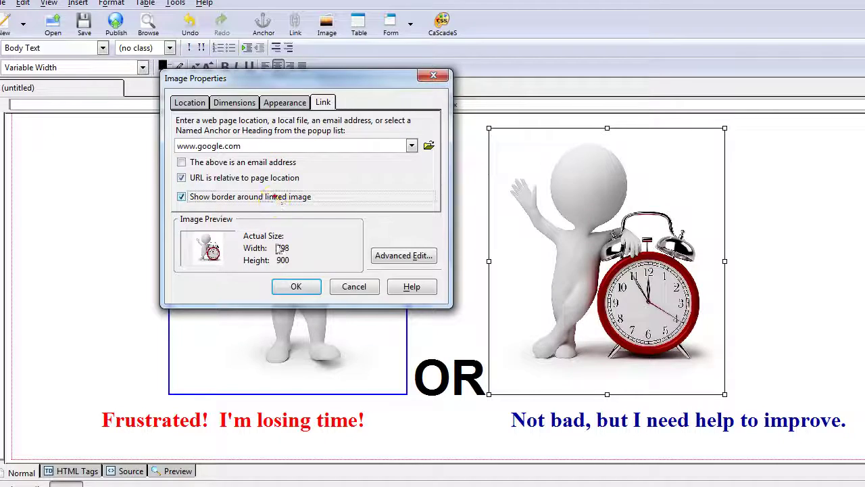
{"action": "left_click", "coordinate": [296, 286]}
{"action": "left_click", "coordinate": [83, 20]}
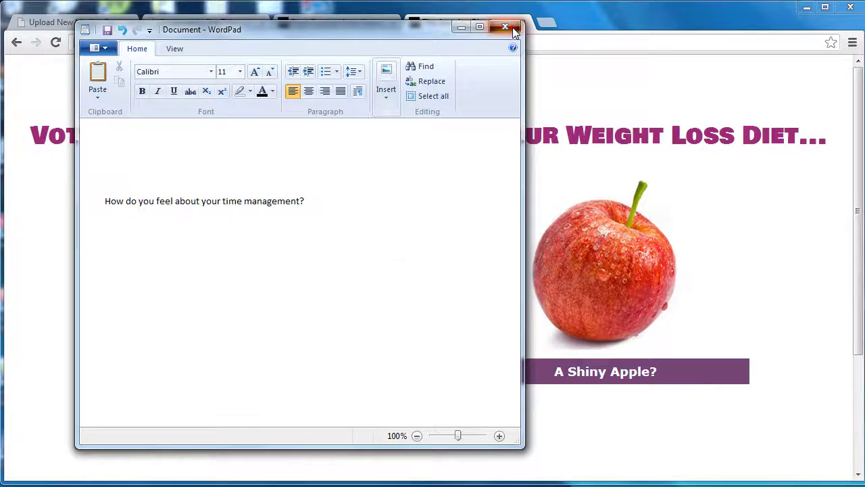
Close the WordPad document and open index.html from the Module 4 page folder in Chrome.
{"action": "left_click", "coordinate": [512, 27]}
{"action": "left_click", "coordinate": [327, 242]}
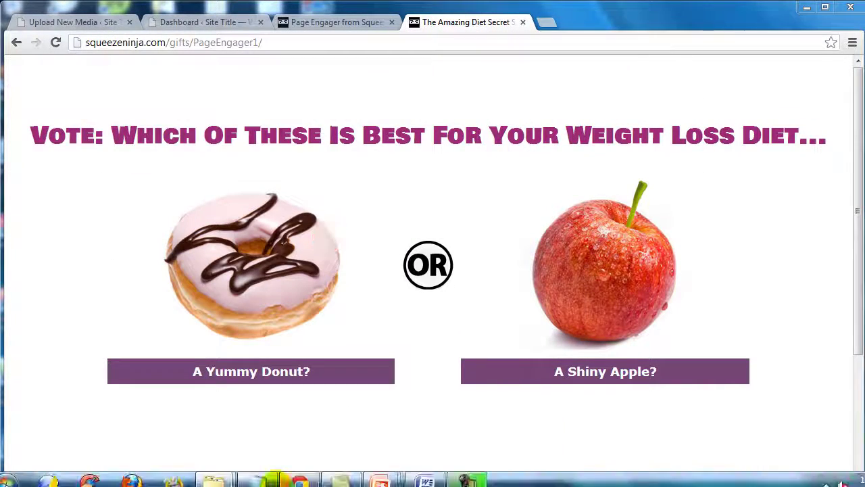
{"action": "mouse_move", "coordinate": [300, 480]}
{"action": "left_click", "coordinate": [168, 410]}
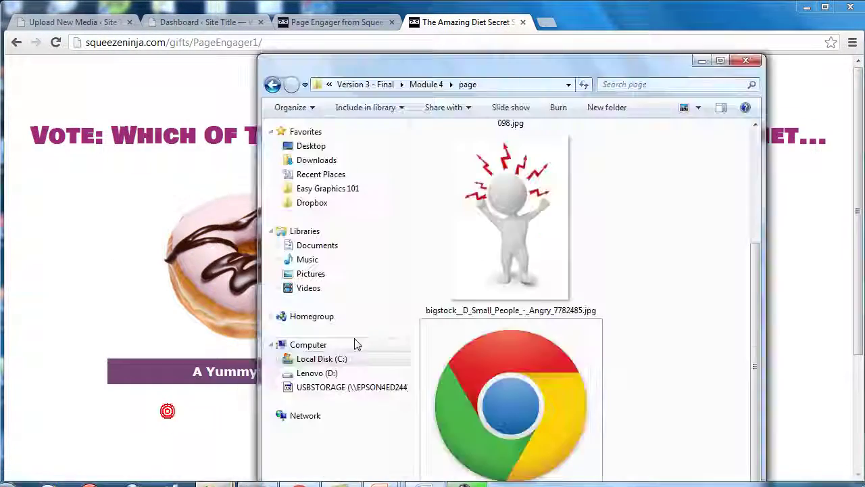
{"action": "double_click", "coordinate": [500, 352]}
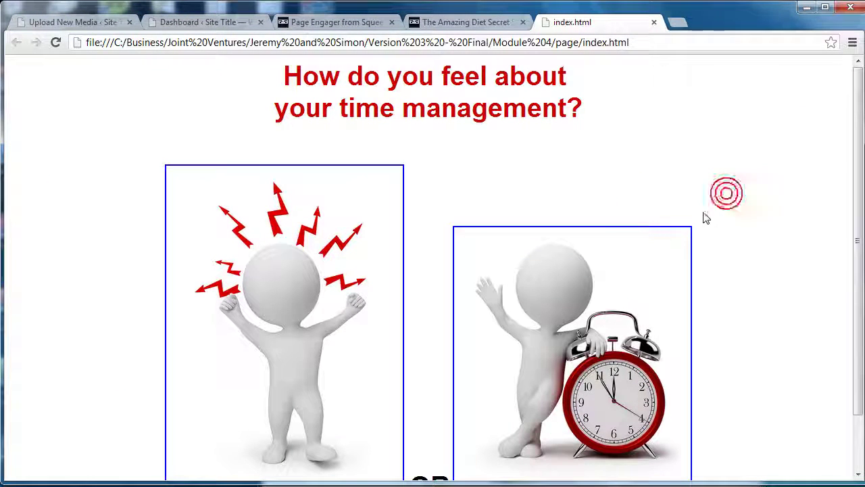
Check the rendered index.html page from the question down to the bordered images and their captions.
{"action": "scroll", "coordinate": [780, 242], "scroll_direction": "down", "scroll_amount": 2}
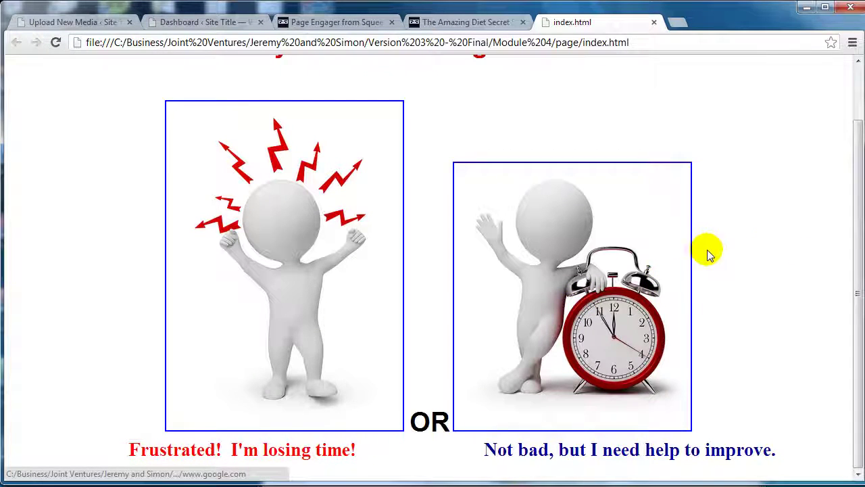
{"action": "scroll", "coordinate": [710, 267], "scroll_direction": "up", "scroll_amount": 1}
{"action": "scroll", "coordinate": [711, 269], "scroll_direction": "down", "scroll_amount": 1}
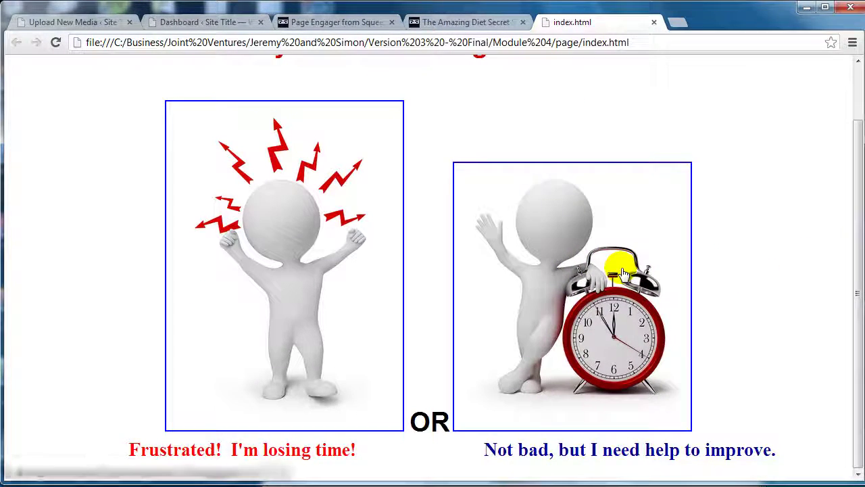
{"action": "scroll", "coordinate": [692, 269], "scroll_direction": "up", "scroll_amount": 1}
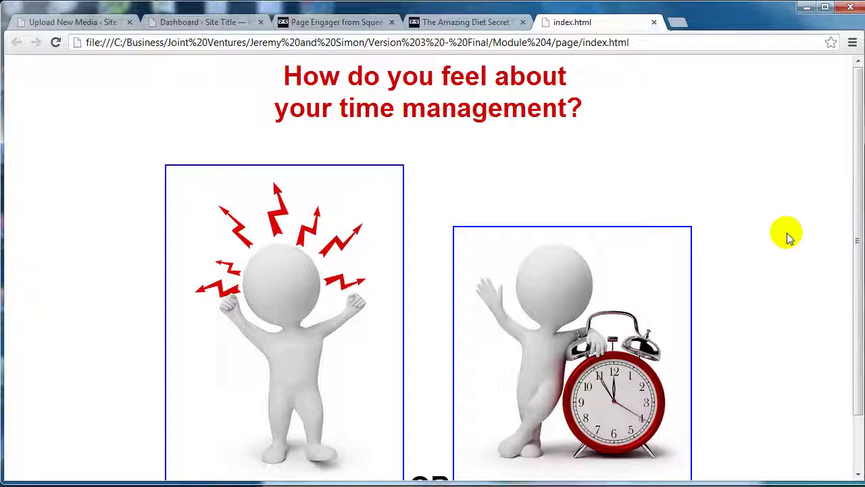
{"action": "scroll", "coordinate": [774, 269], "scroll_direction": "down", "scroll_amount": 1}
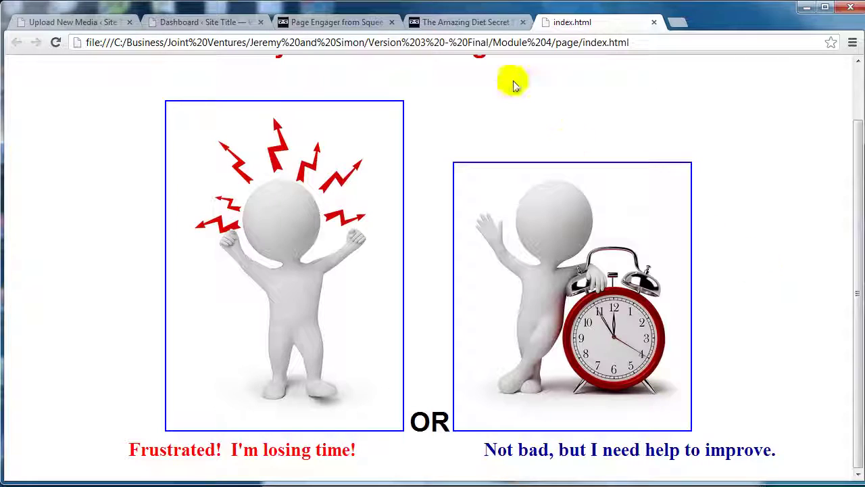
Compare the Page Engager plugin page, its settings and its two demo examples with the index.html page.
{"action": "left_click", "coordinate": [370, 25]}
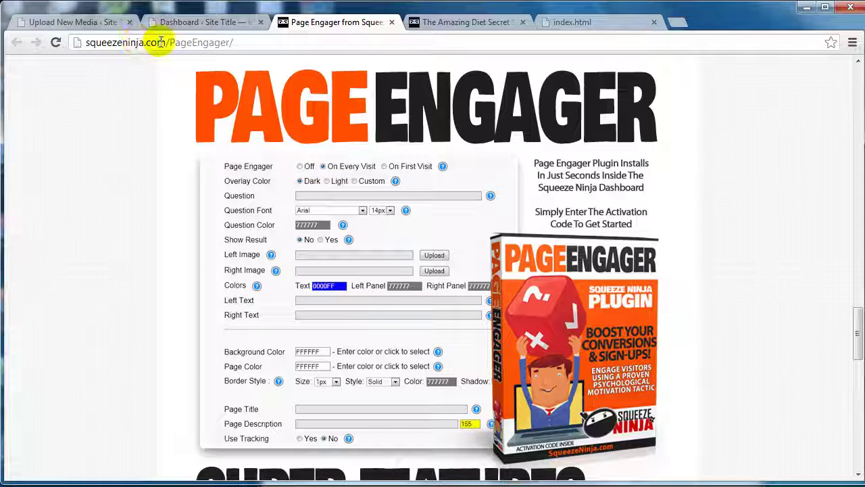
{"action": "mouse_move", "coordinate": [853, 332]}
{"action": "left_mouse_down"}
{"action": "mouse_move", "coordinate": [860, 420]}
{"action": "mouse_move", "coordinate": [857, 307]}
{"action": "mouse_move", "coordinate": [855, 330]}
{"action": "left_mouse_up"}
{"action": "left_click", "coordinate": [567, 23]}
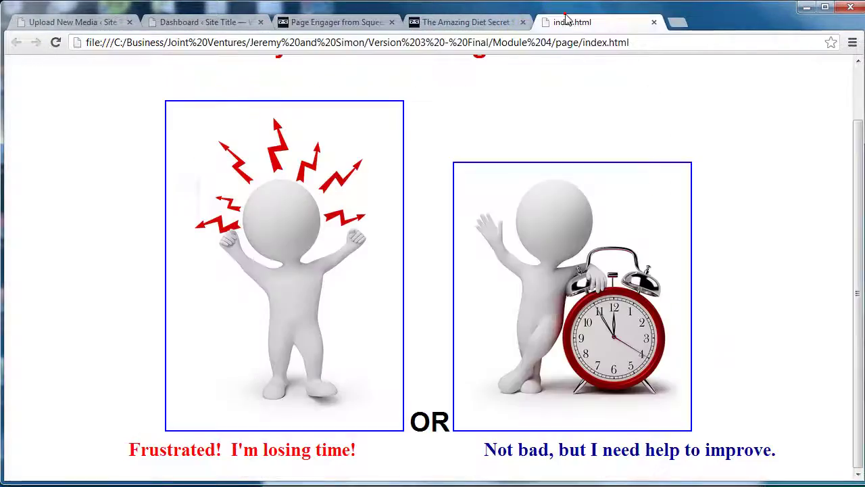
{"action": "left_click", "coordinate": [396, 24]}
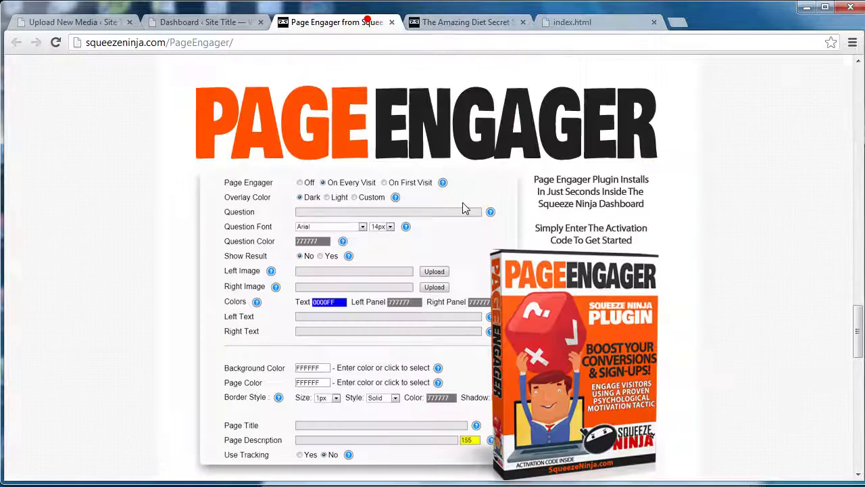
{"action": "scroll", "coordinate": [473, 224], "scroll_direction": "up", "scroll_amount": 5}
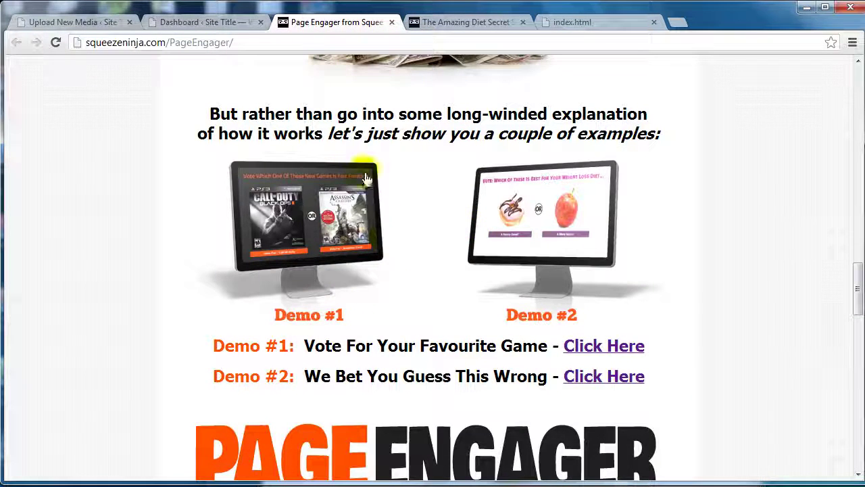
Return to the index.html page, clear the address field and view the page from its question.
{"action": "left_click", "coordinate": [608, 22]}
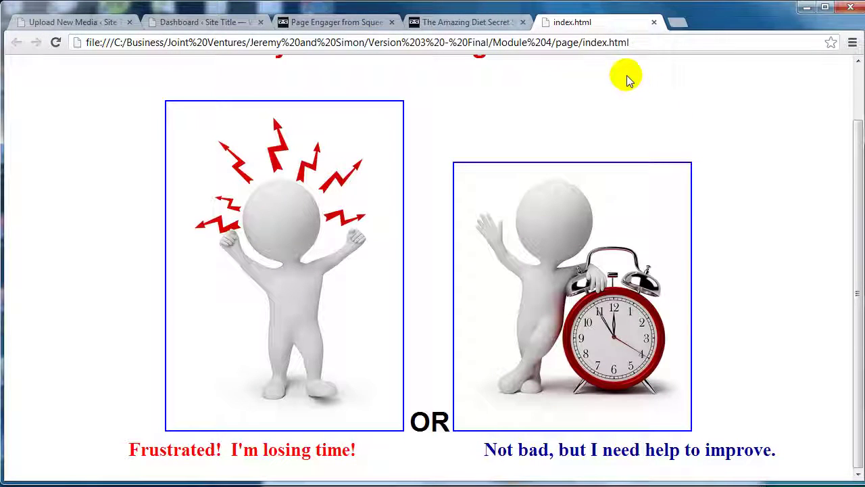
{"action": "left_click", "coordinate": [628, 45]}
{"action": "key", "text": "BackSpace"}
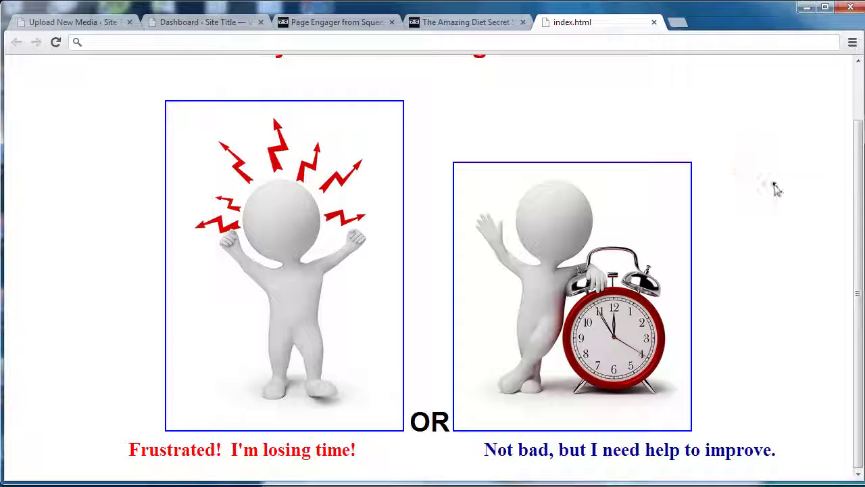
{"action": "scroll", "coordinate": [775, 188], "scroll_direction": "up", "scroll_amount": 1}
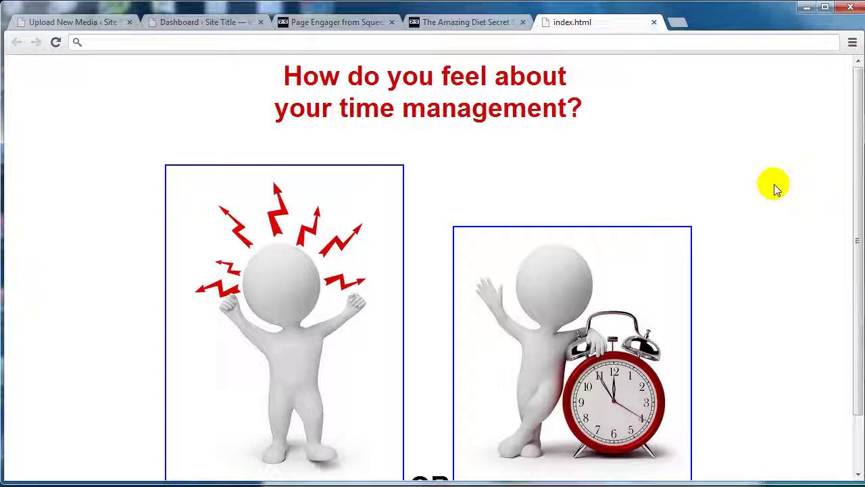